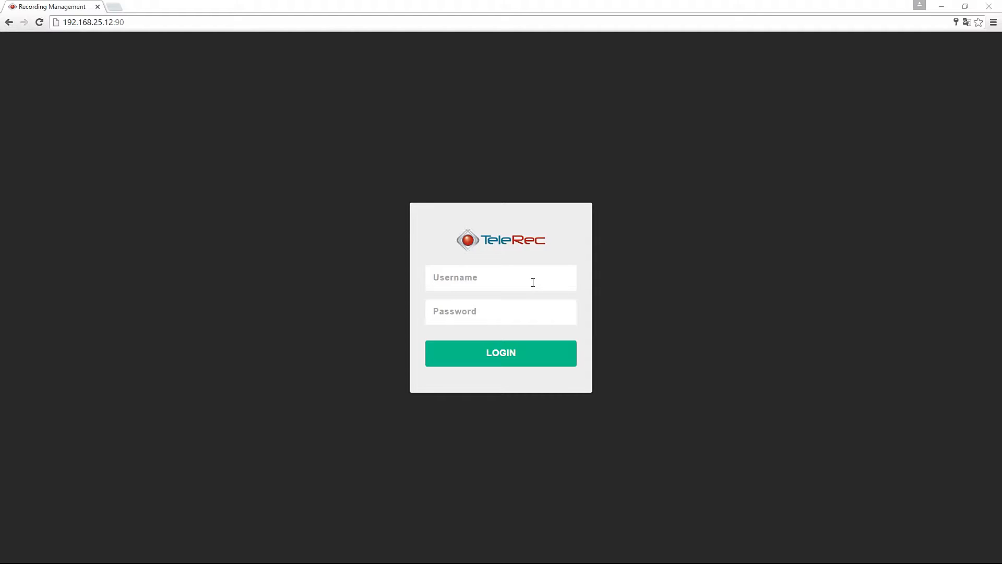
Log in to TeleRec as the admin user with the account password
{"action": "left_click", "coordinate": [487, 276]}
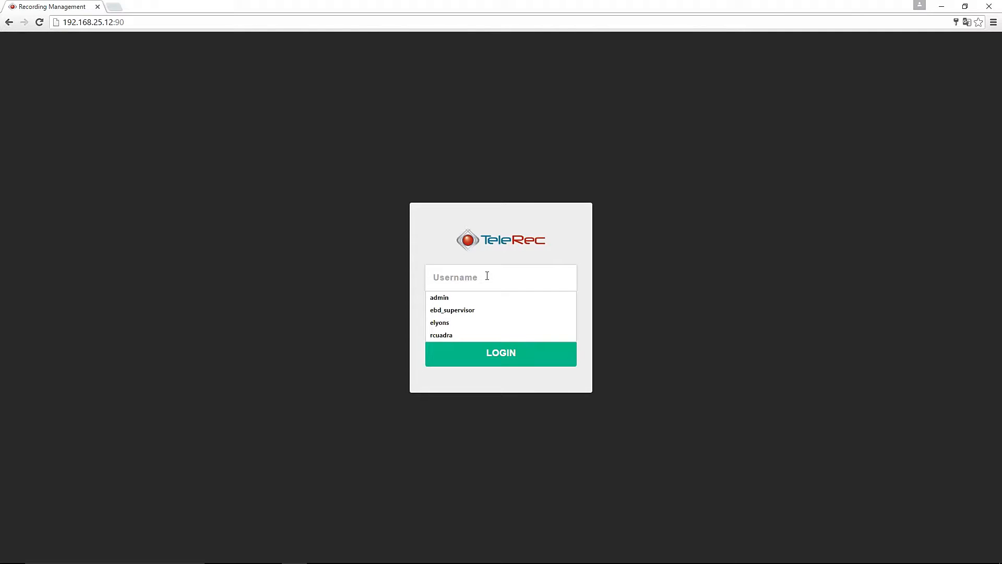
{"action": "type", "text": "admin"}
{"action": "key", "text": "Tab"}
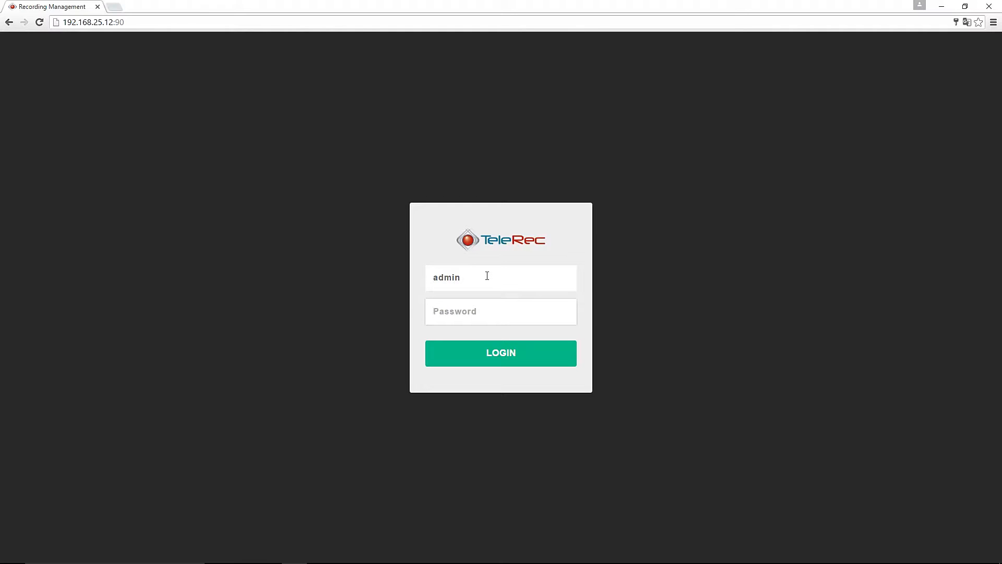
{"action": "type", "text": "•••••••••"}
{"action": "left_click", "coordinate": [507, 355]}
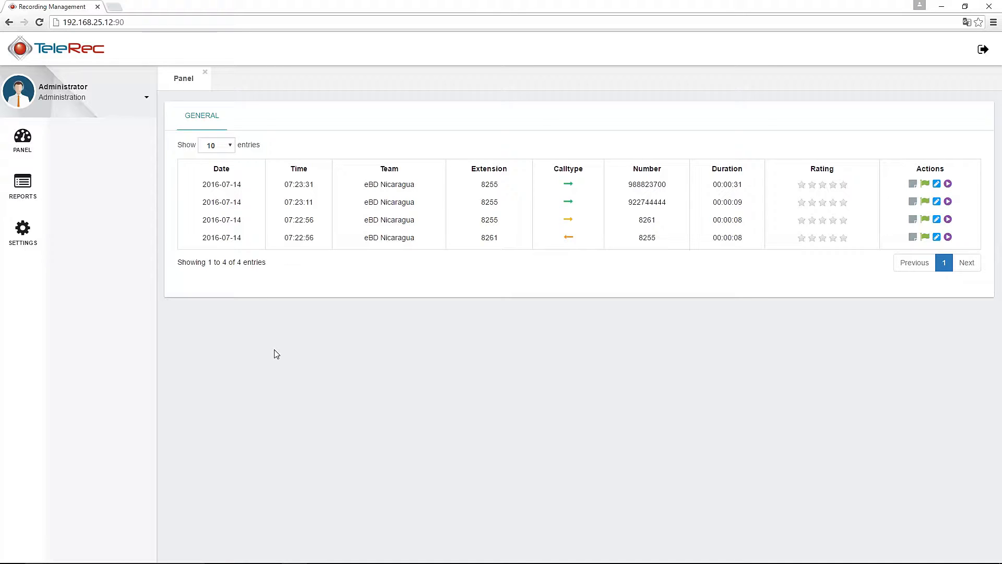
Expand the SETTINGS submenu in the left sidebar after reviewing the four recorded calls
{"action": "left_click", "coordinate": [25, 239]}
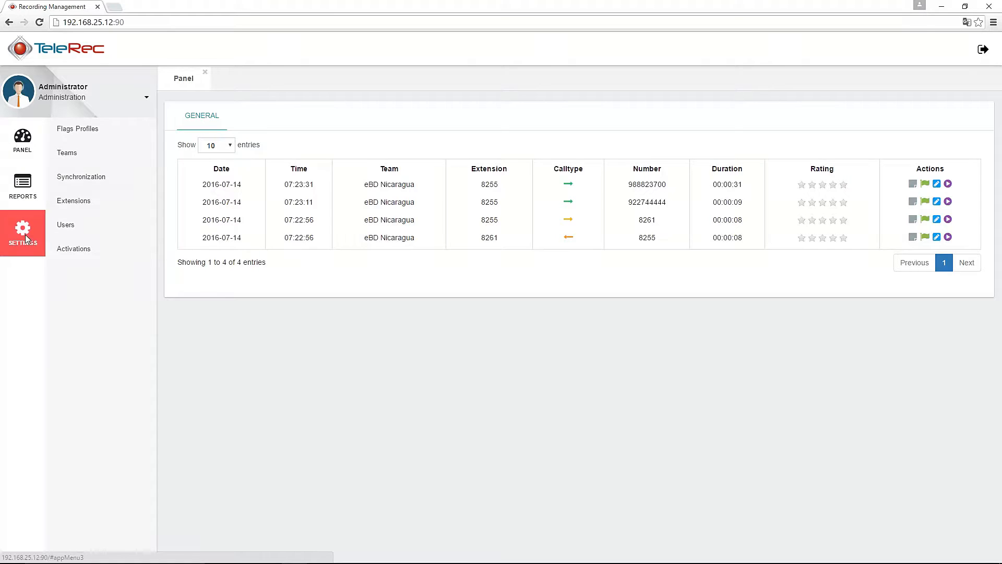
Load the Telesoft flags profile, then the eBD profile with its six coloured flags
{"action": "left_click", "coordinate": [83, 128]}
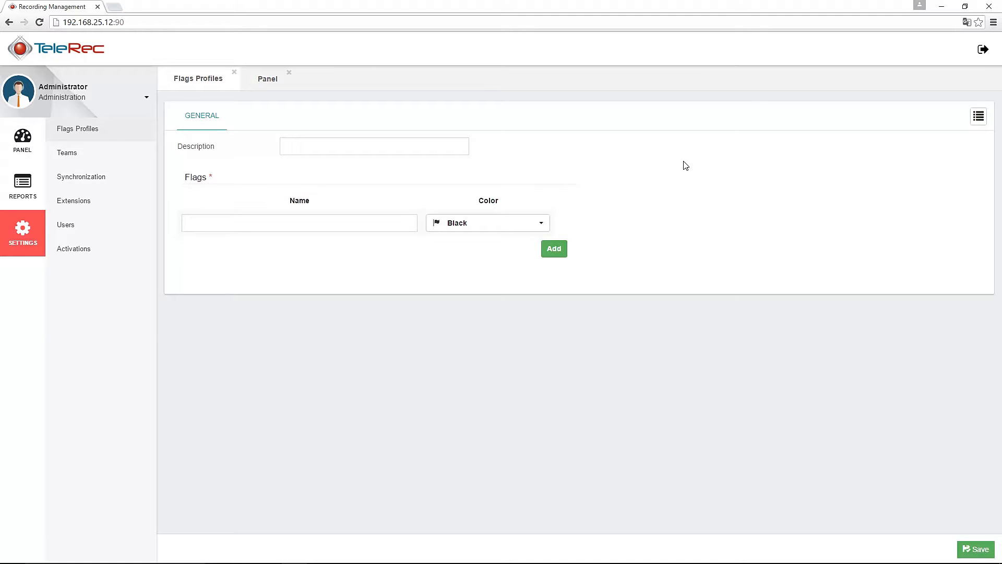
{"action": "left_click", "coordinate": [979, 117]}
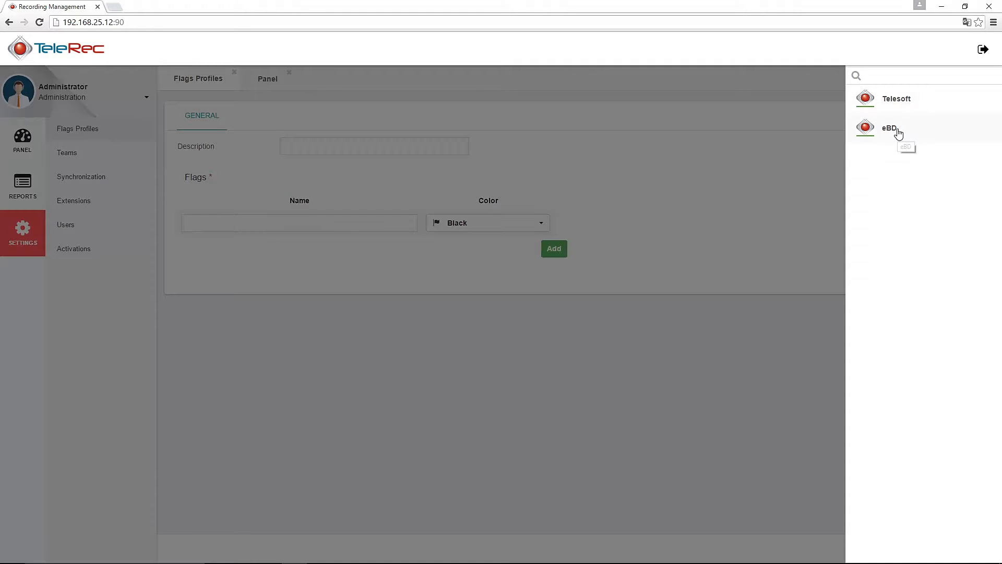
{"action": "left_click", "coordinate": [898, 100]}
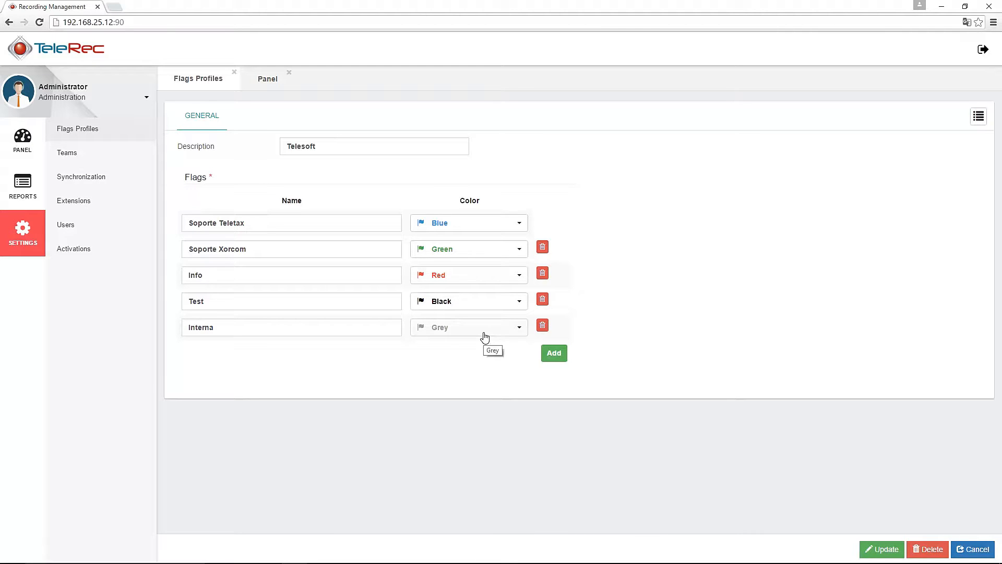
{"action": "left_click", "coordinate": [980, 120]}
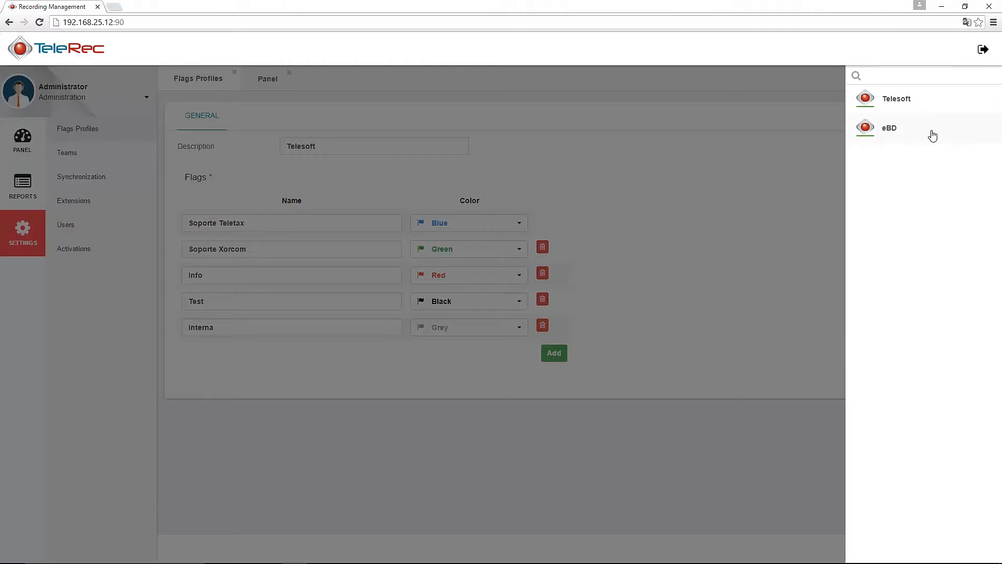
{"action": "left_click", "coordinate": [901, 135]}
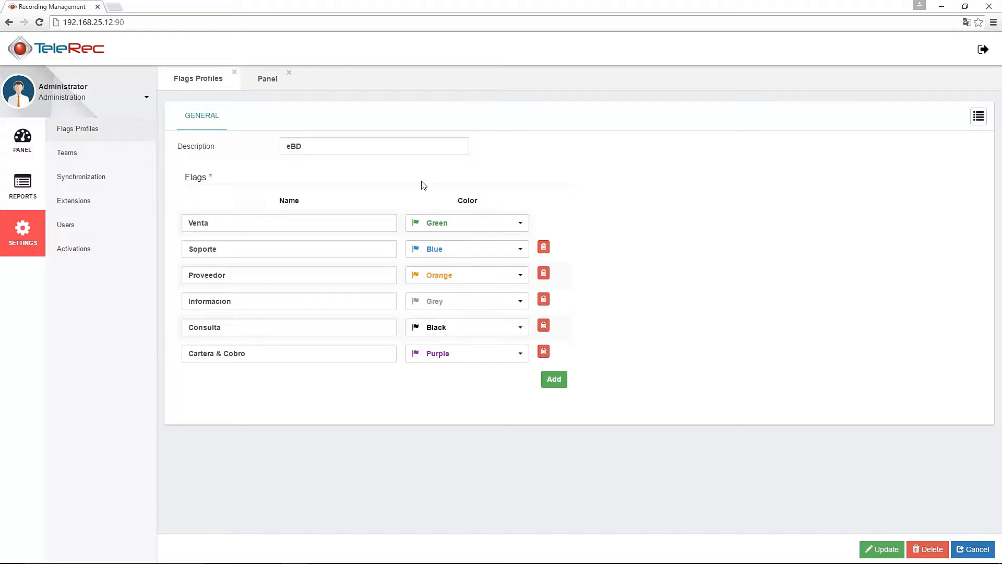
Load the Telesoft team and check its Flag Profile options without changing them
{"action": "left_click", "coordinate": [69, 158]}
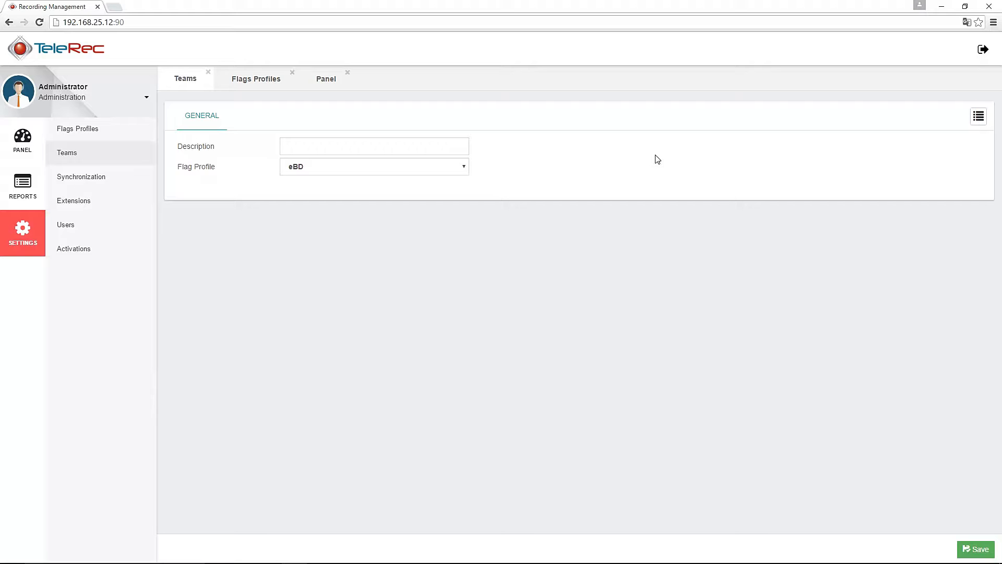
{"action": "left_click", "coordinate": [978, 117]}
{"action": "left_click", "coordinate": [894, 103]}
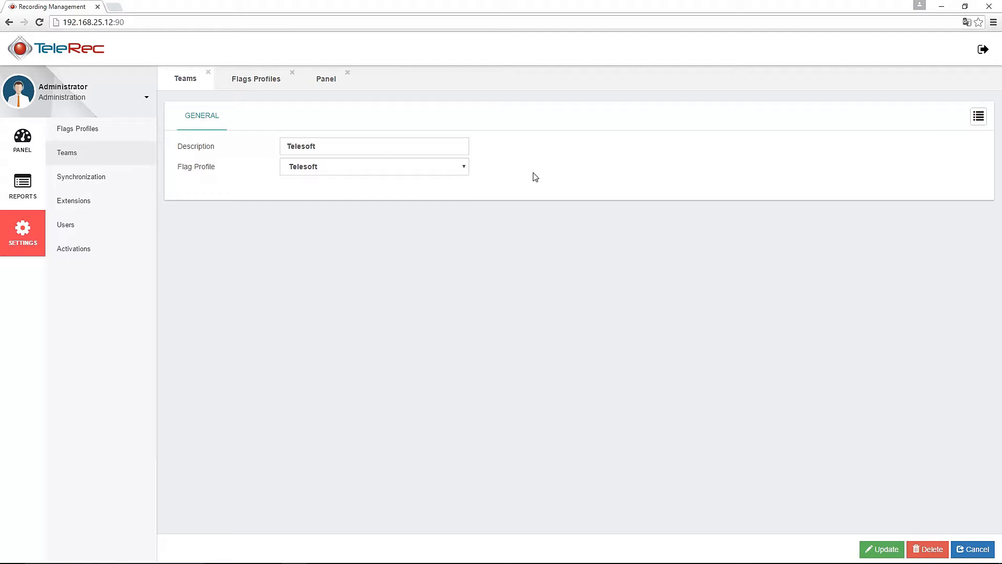
{"action": "left_click", "coordinate": [464, 167]}
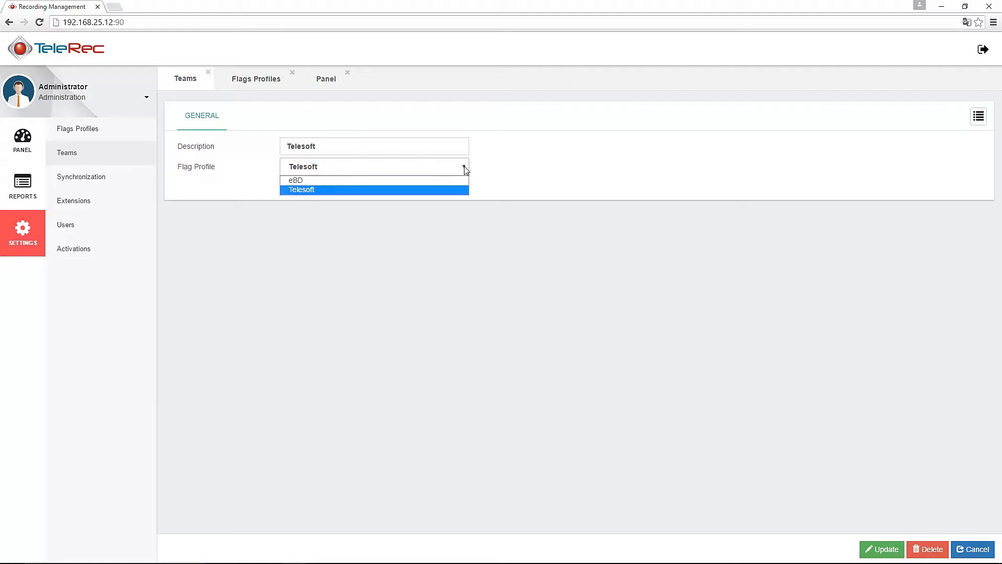
{"action": "left_click", "coordinate": [466, 171]}
Load the eBD Nicaragua team and confirm it keeps the eBD flag profile
{"action": "left_click", "coordinate": [978, 116]}
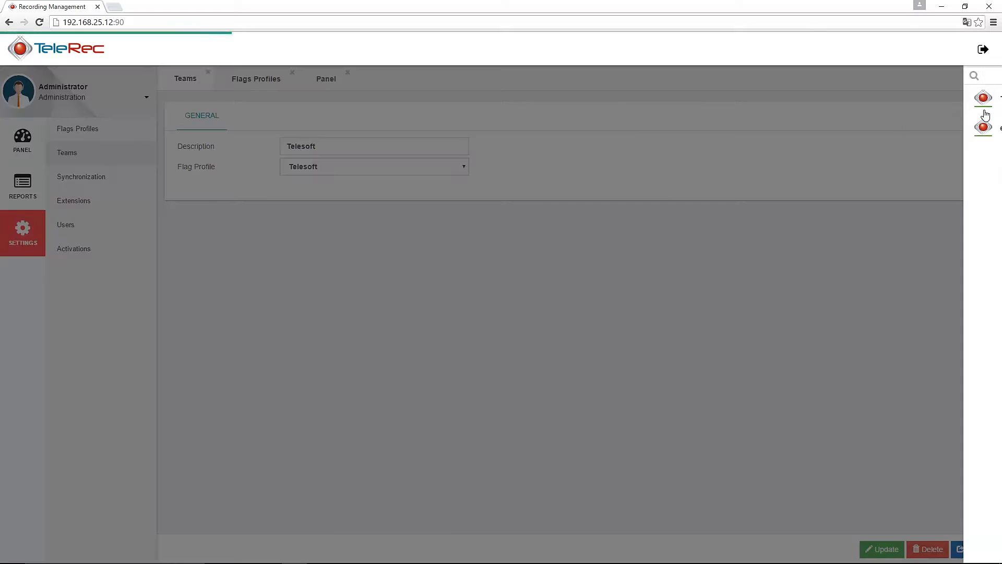
{"action": "left_click", "coordinate": [906, 130]}
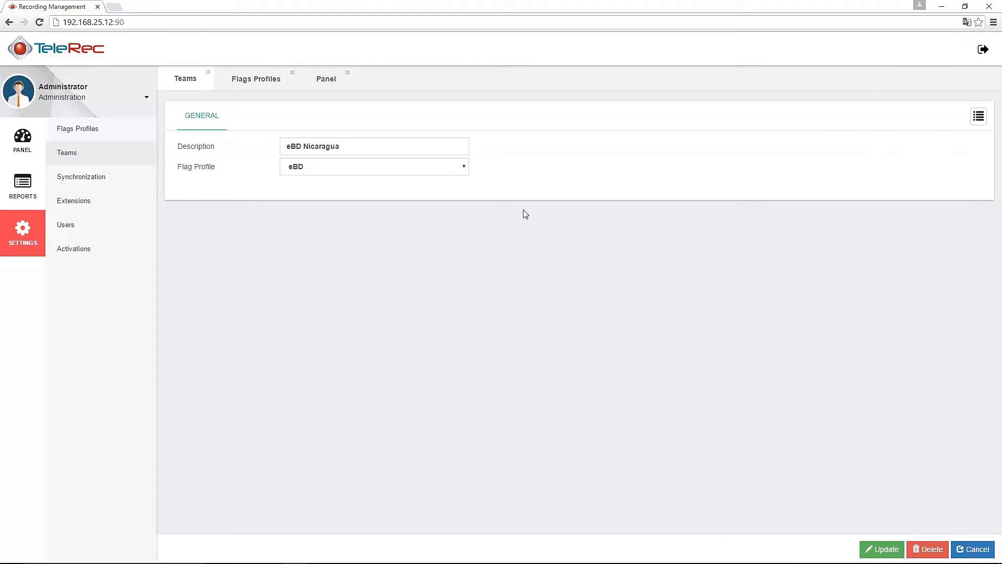
{"action": "left_click", "coordinate": [465, 170]}
{"action": "left_click", "coordinate": [467, 170]}
{"action": "left_click", "coordinate": [542, 169]}
{"action": "left_click", "coordinate": [84, 180]}
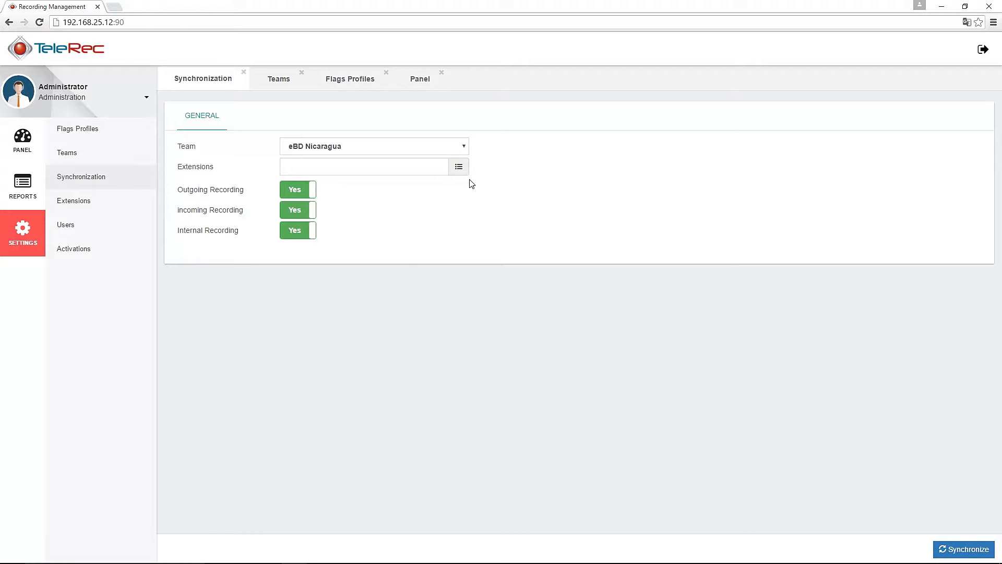
Keep eBD Nicaragua as the synchronized team and cancel extension selection without adding any
{"action": "left_click", "coordinate": [462, 148]}
{"action": "left_click", "coordinate": [349, 160]}
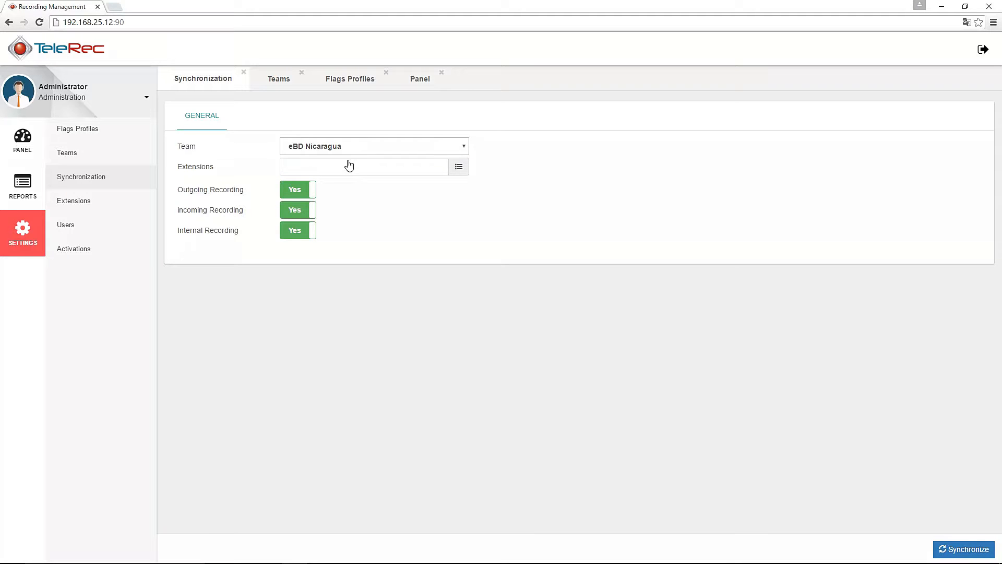
{"action": "left_click", "coordinate": [458, 168]}
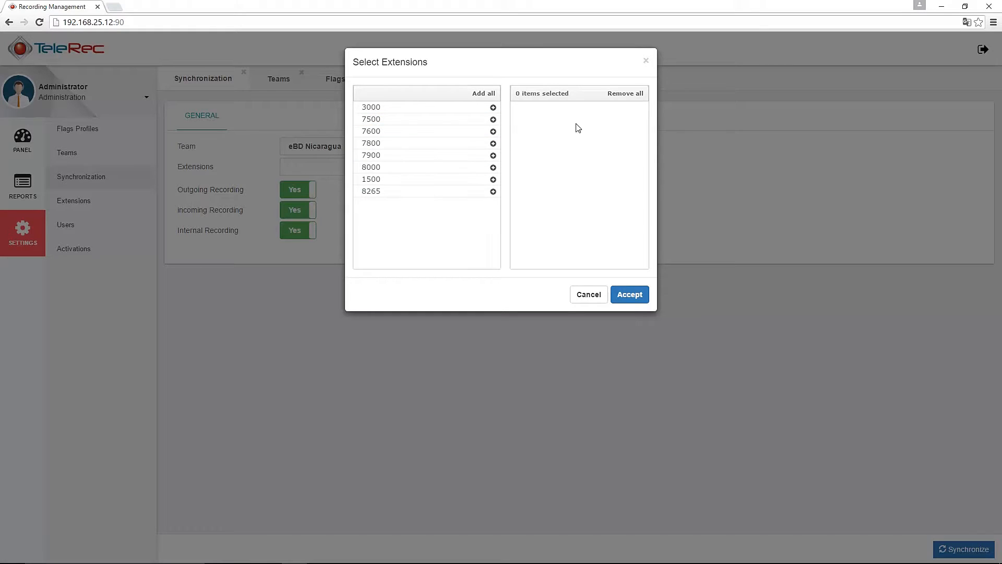
{"action": "left_click", "coordinate": [592, 295]}
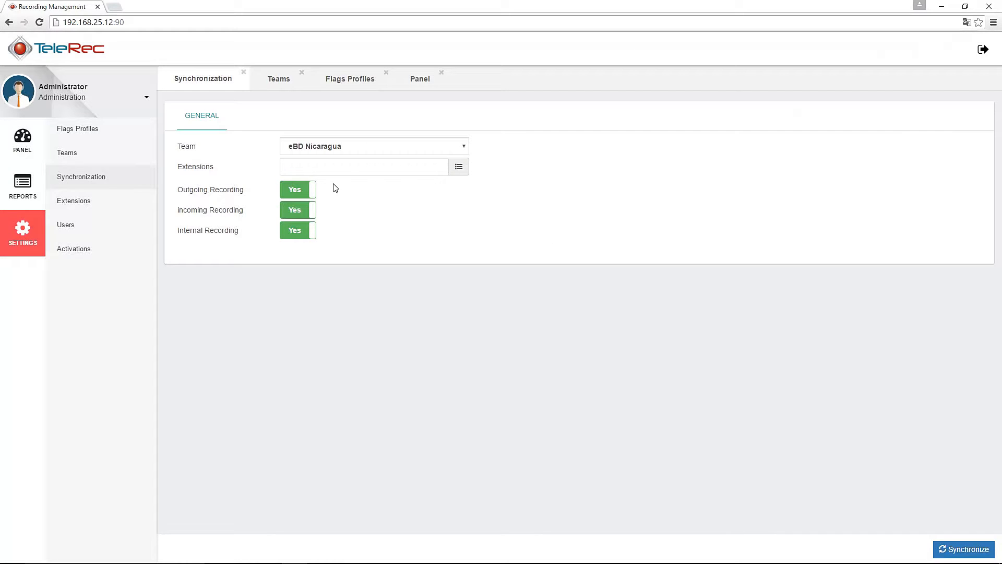
{"action": "mouse_move", "coordinate": [229, 195]}
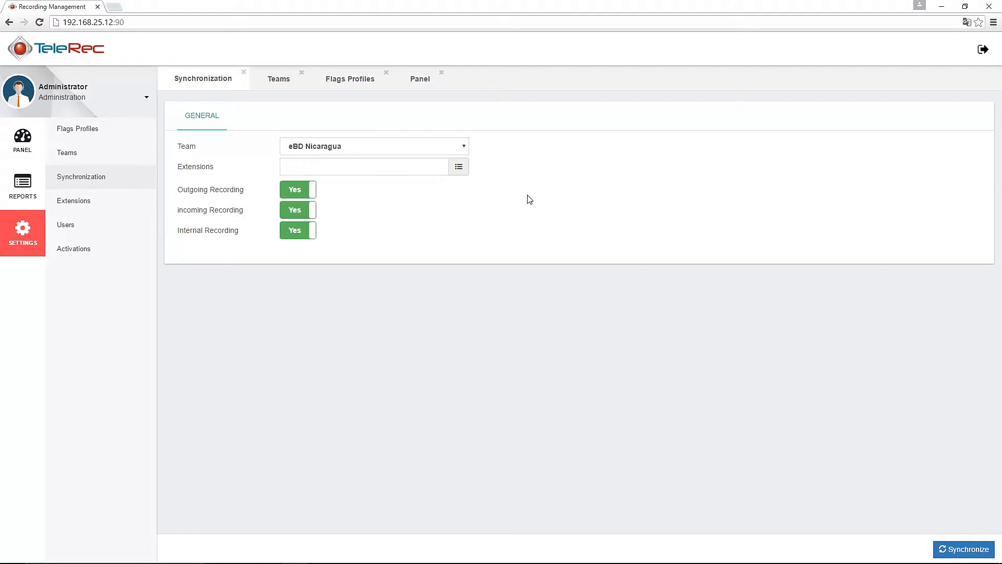
Load extension 8198's recording settings from the Extensions list
{"action": "left_click", "coordinate": [75, 202]}
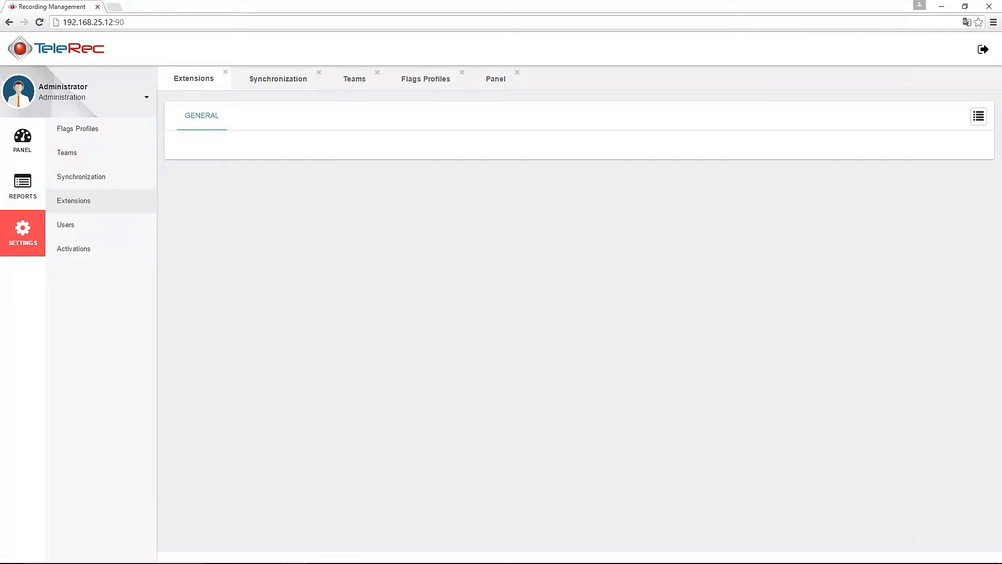
{"action": "left_click", "coordinate": [979, 116]}
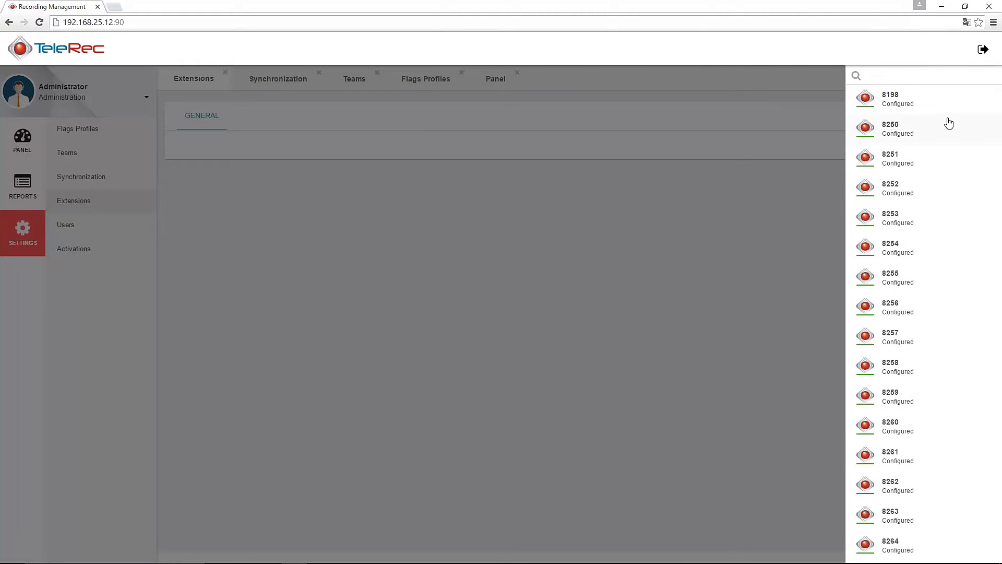
{"action": "scroll", "coordinate": [926, 219], "scroll_direction": "down", "scroll_amount": 3}
{"action": "scroll", "coordinate": [926, 222], "scroll_direction": "up", "scroll_amount": 3}
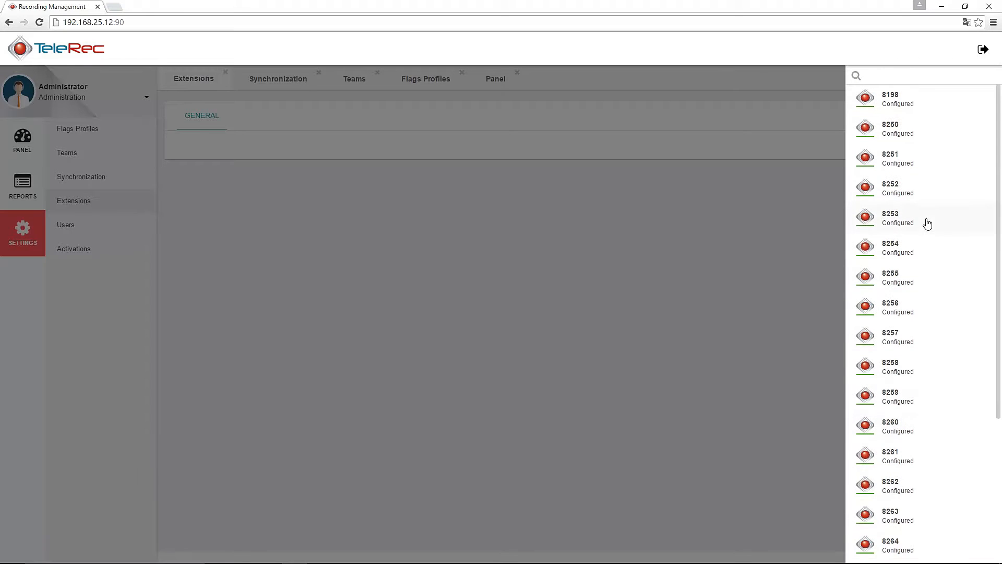
{"action": "left_click", "coordinate": [900, 107]}
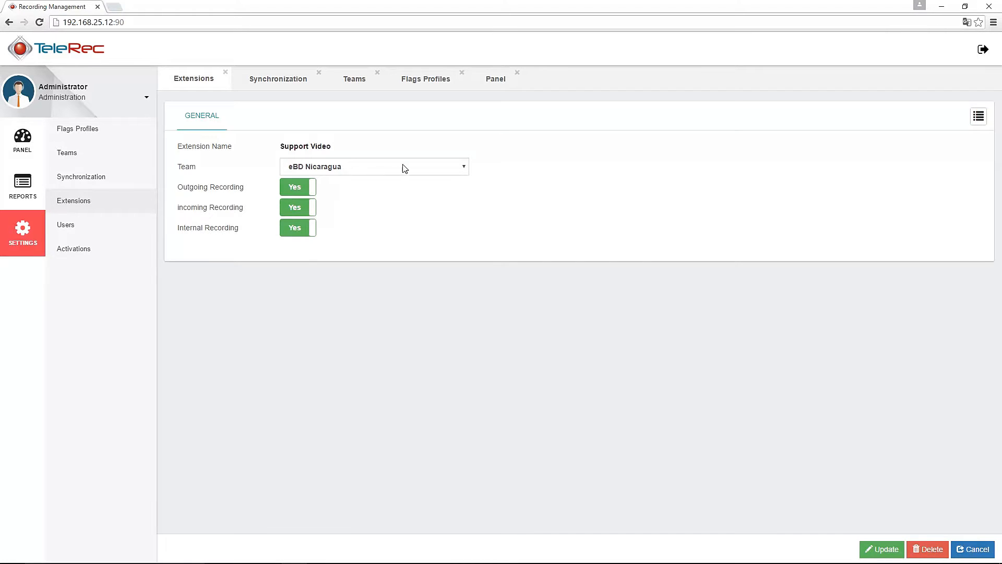
{"action": "left_click", "coordinate": [71, 229]}
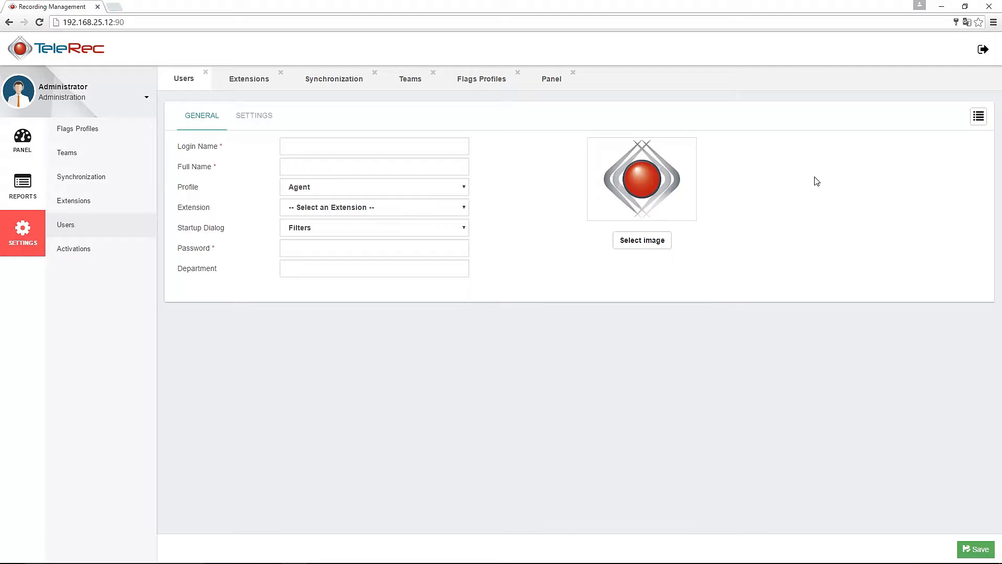
Load the agent user with extension 8255 and review their General and Settings tabs
{"action": "left_click", "coordinate": [979, 117]}
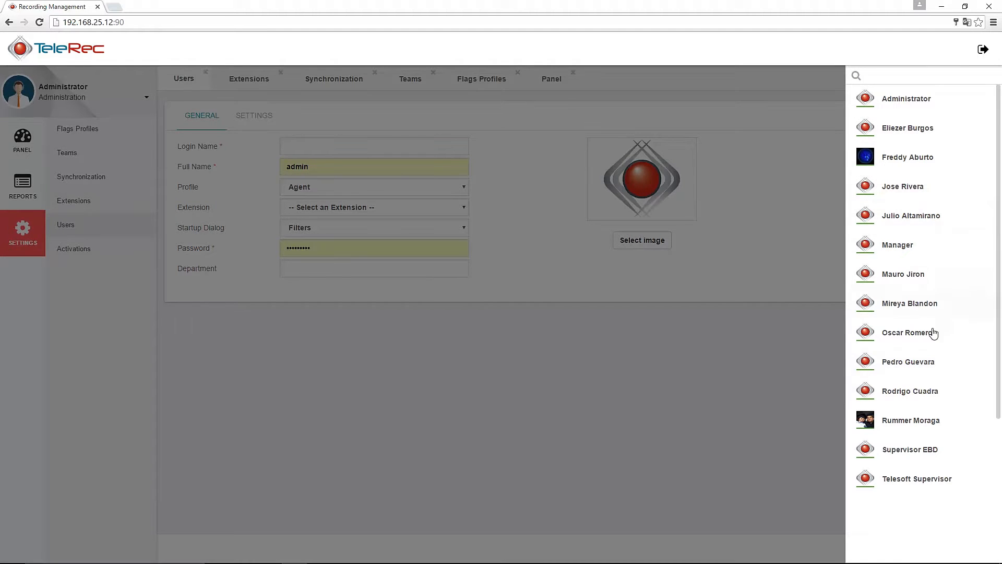
{"action": "left_click", "coordinate": [909, 397]}
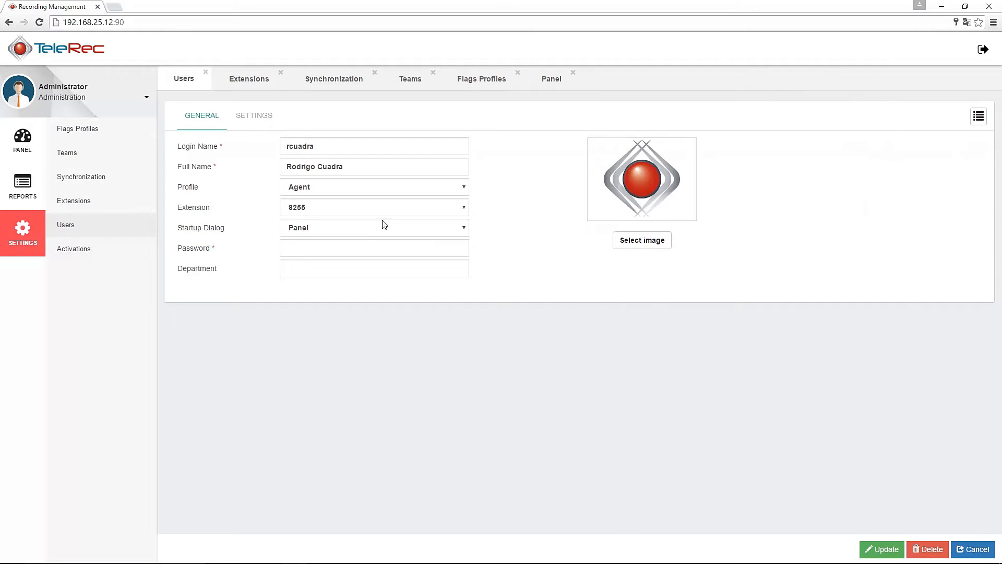
{"action": "left_click", "coordinate": [349, 166]}
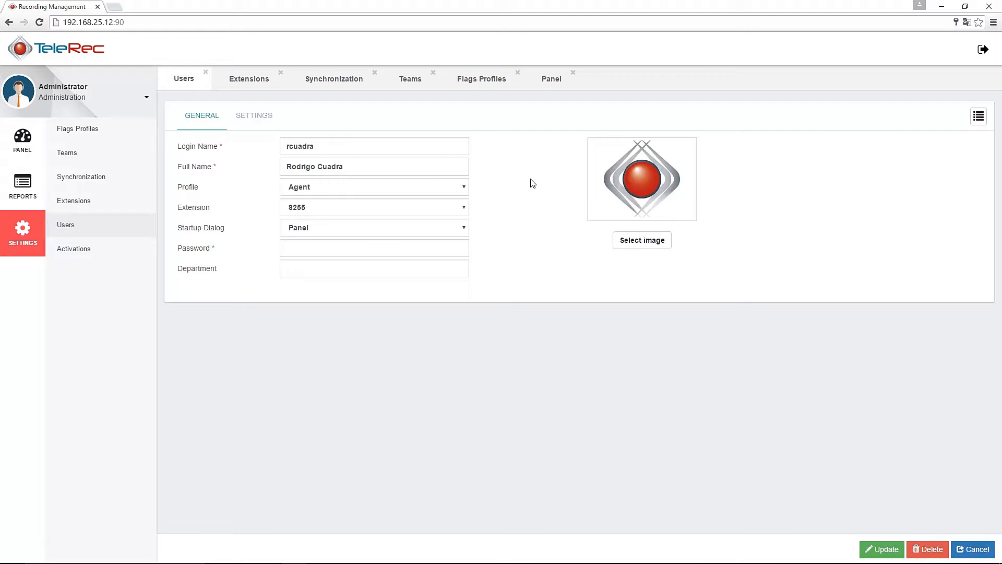
{"action": "left_click", "coordinate": [259, 122]}
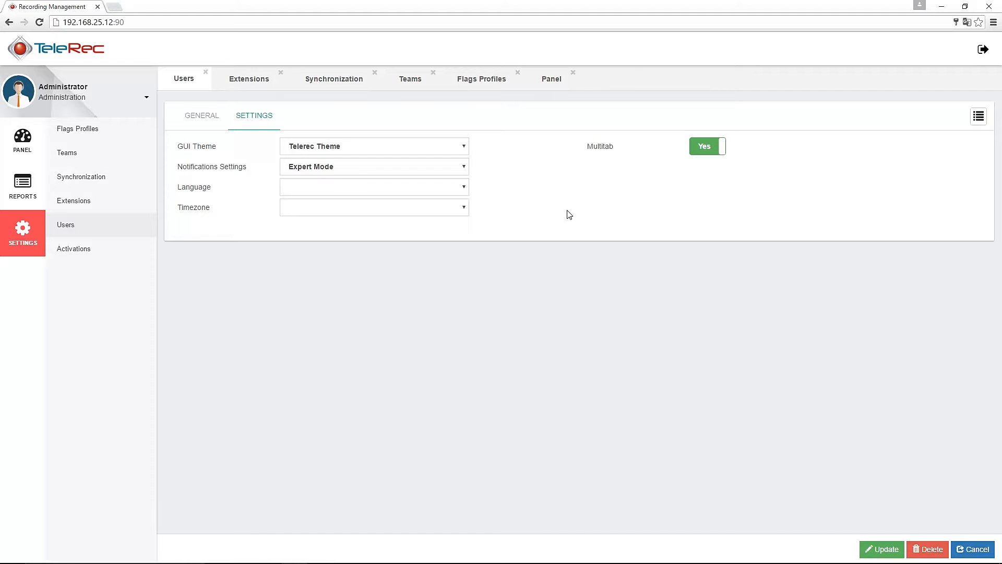
{"action": "left_click", "coordinate": [196, 118]}
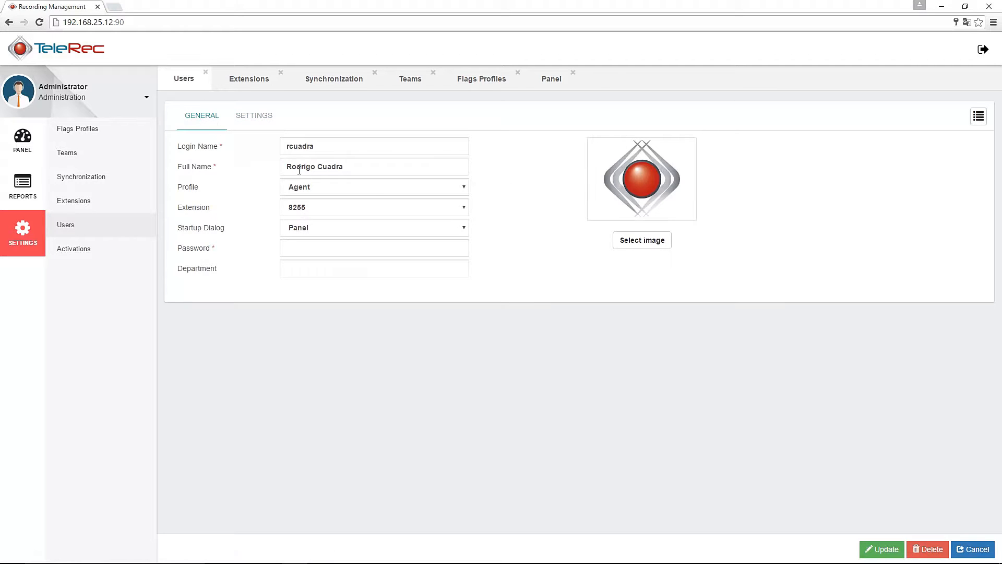
Load the Telesoft Supervisor user record from the user list
{"action": "left_click", "coordinate": [978, 116]}
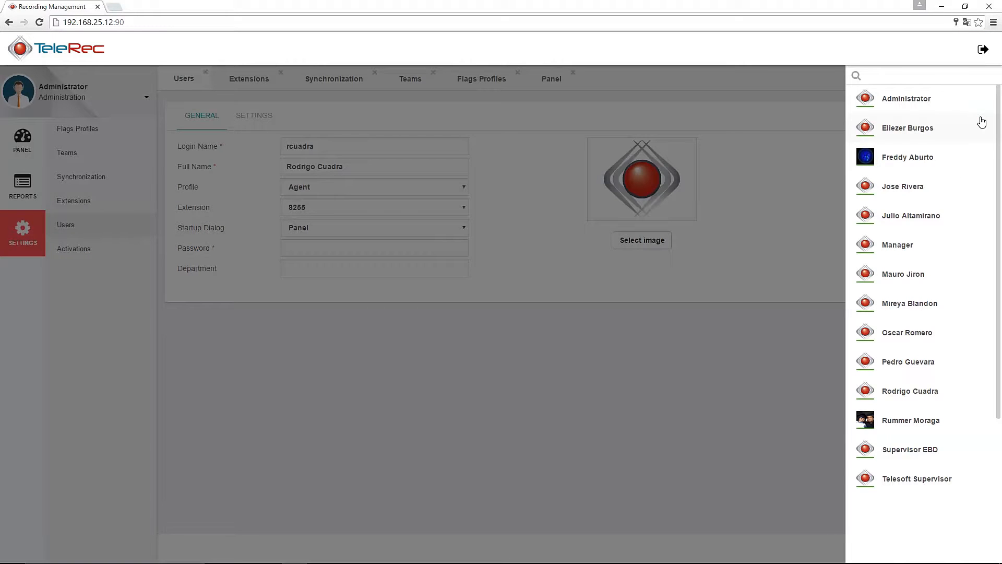
{"action": "left_click", "coordinate": [910, 479]}
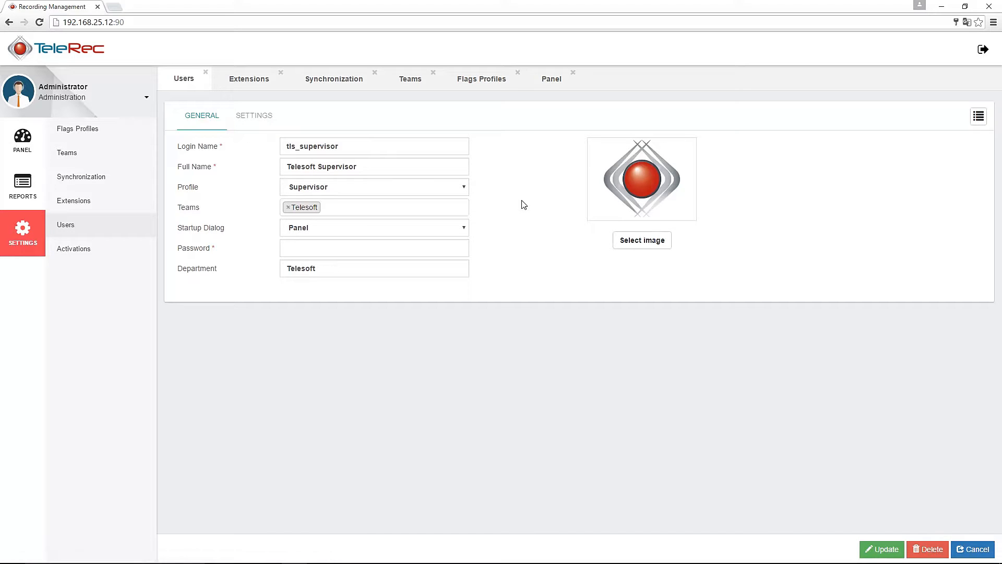
{"action": "left_click", "coordinate": [978, 115]}
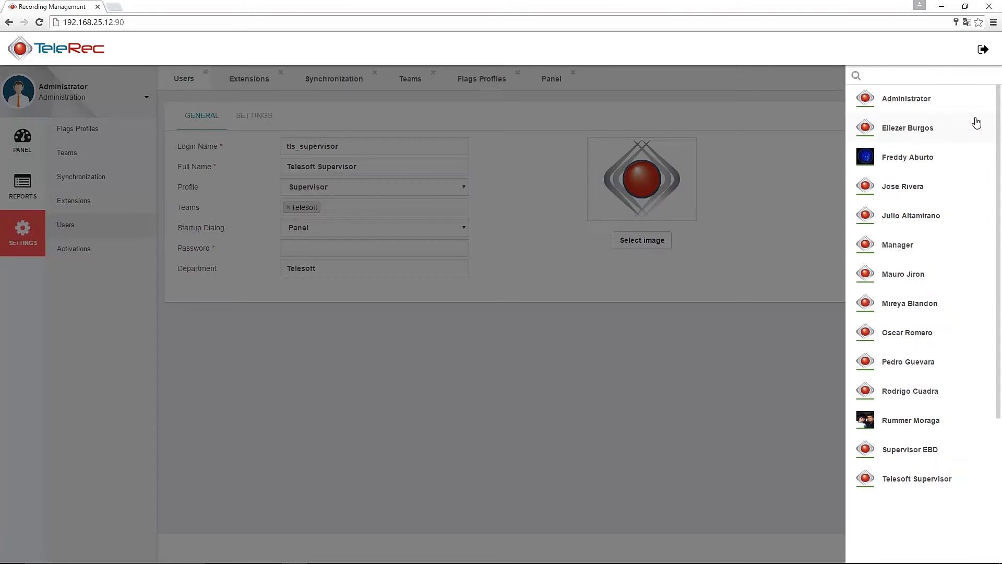
Review the Manager user's General and Settings tabs, then load the Administrator user
{"action": "left_click", "coordinate": [908, 245]}
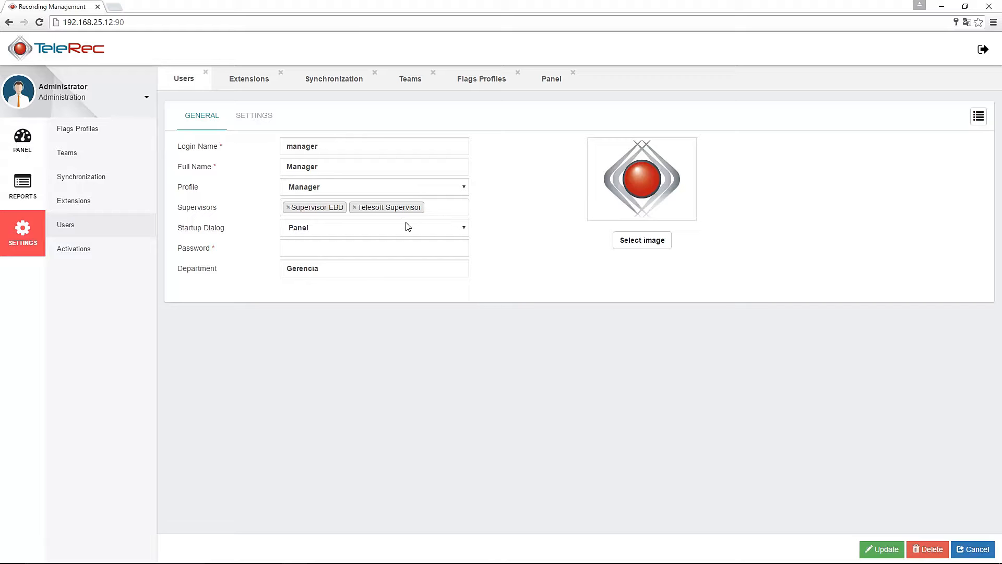
{"action": "left_click", "coordinate": [264, 119]}
{"action": "left_click", "coordinate": [203, 118]}
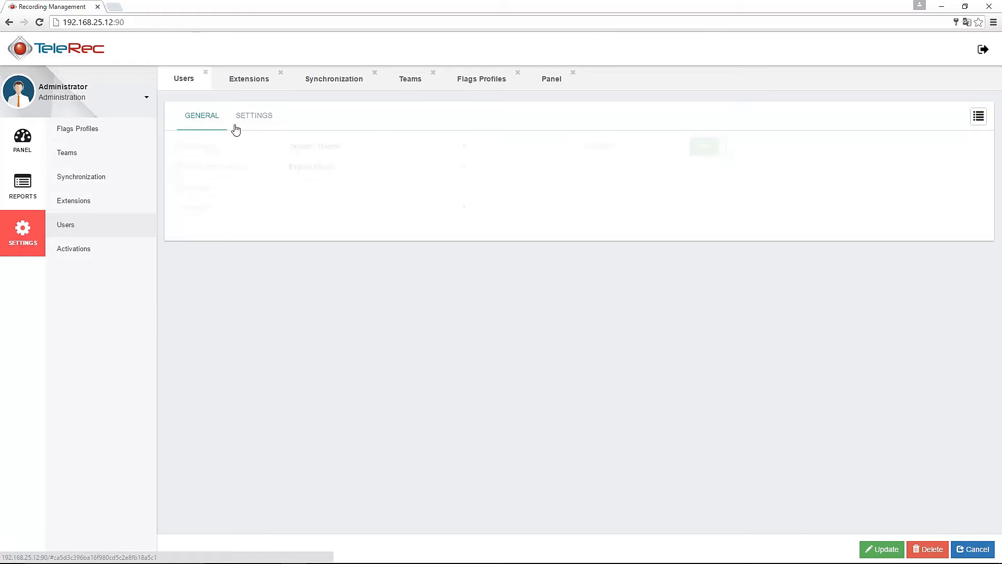
{"action": "left_click", "coordinate": [979, 117]}
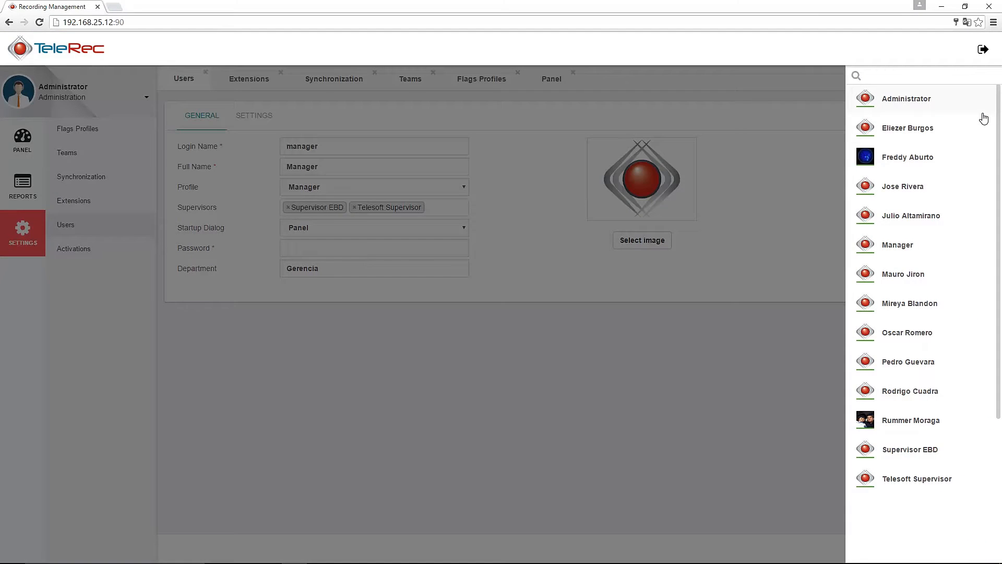
{"action": "left_click", "coordinate": [908, 104]}
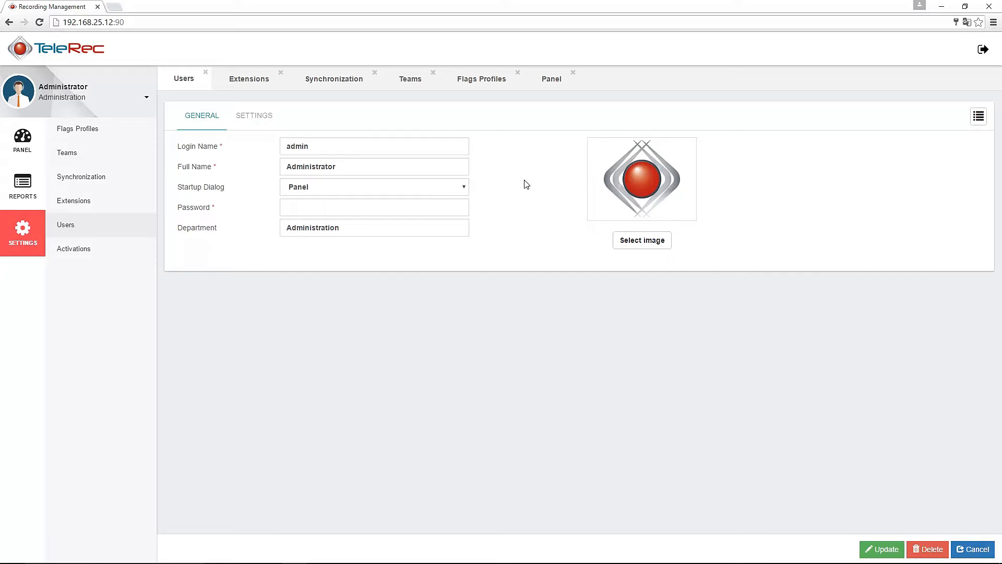
Look over the Activations license form, then switch to the REPORTS section
{"action": "left_click", "coordinate": [80, 250]}
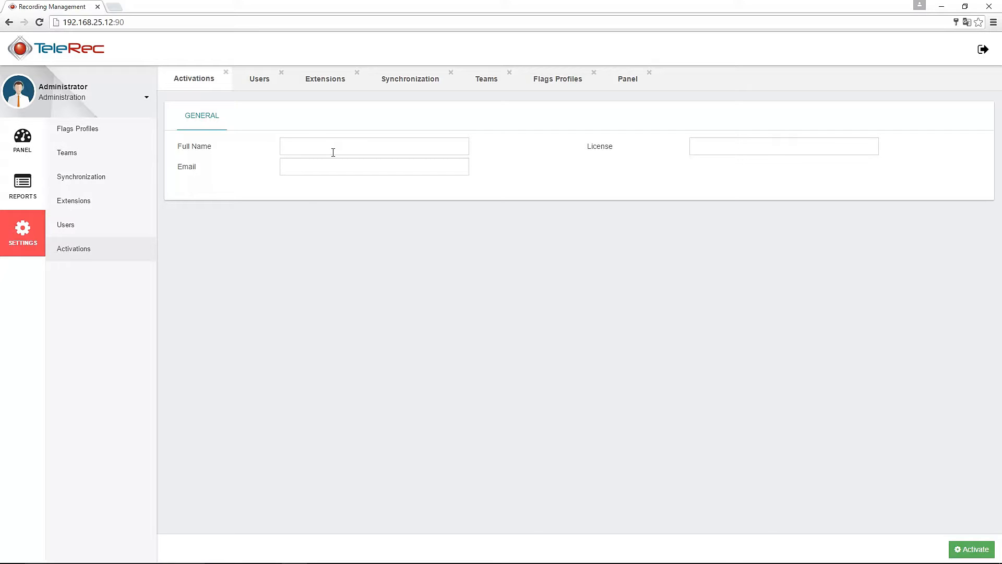
{"action": "left_click", "coordinate": [318, 148]}
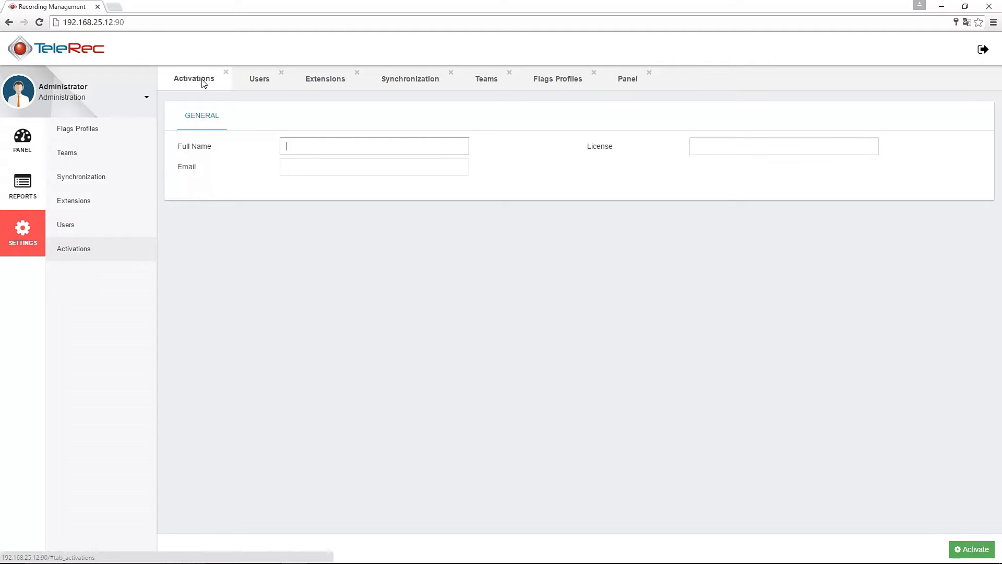
{"action": "left_click", "coordinate": [22, 193]}
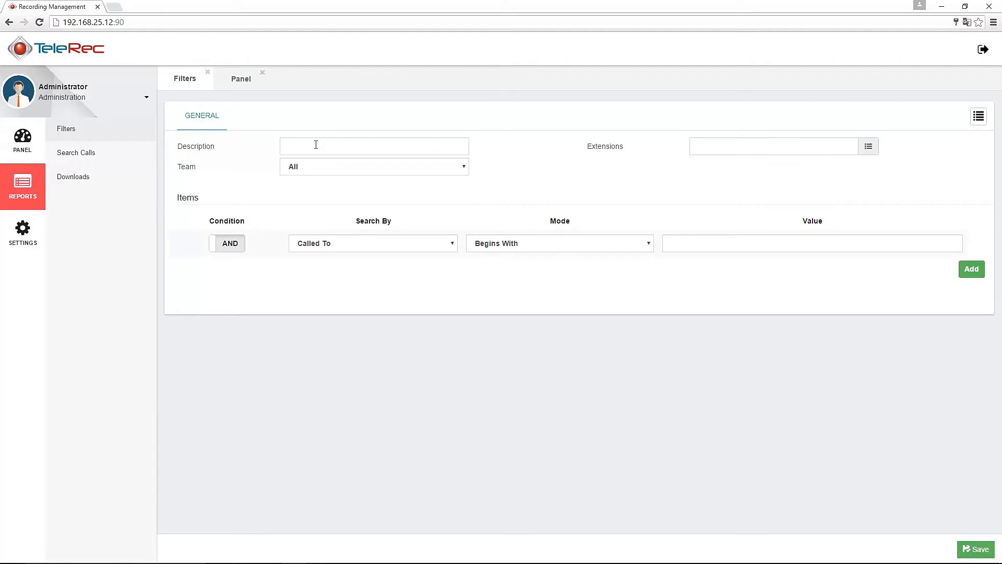
Load Filtro FLAG and drop the Consulta, Soporte, Proveedor, Informacion and Cartera & Cobro flags, keeping Venta
{"action": "left_click", "coordinate": [975, 120]}
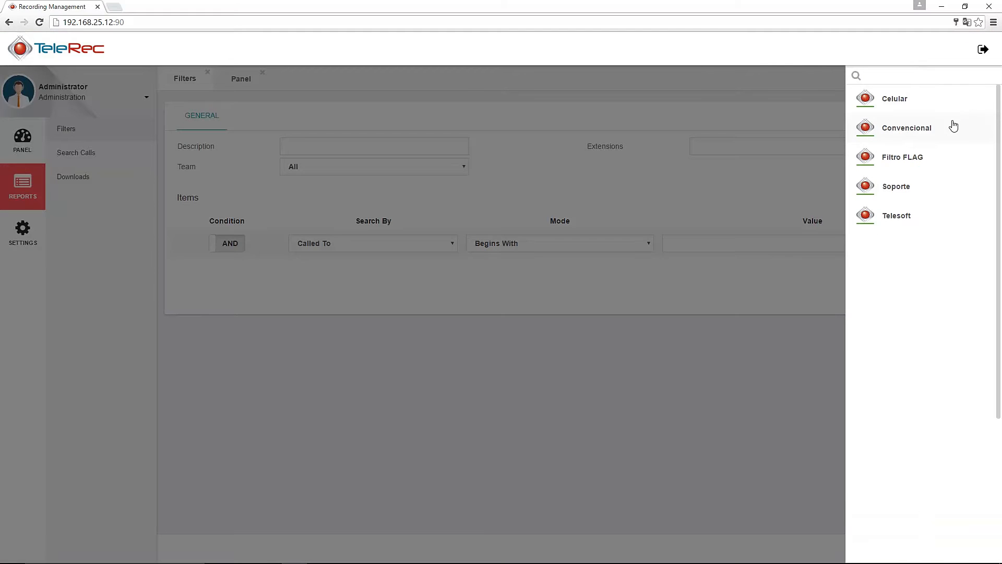
{"action": "left_click", "coordinate": [905, 163]}
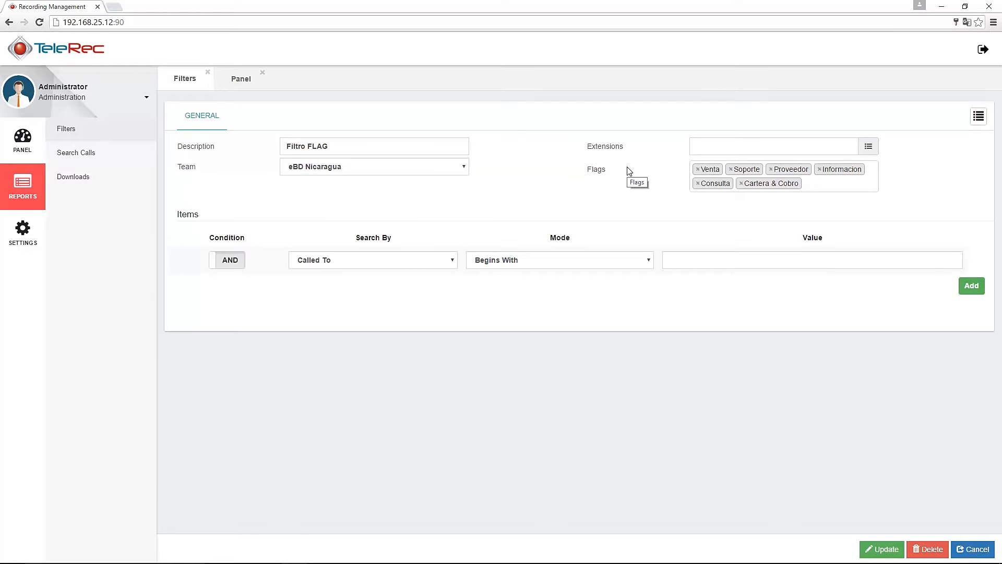
{"action": "left_click", "coordinate": [698, 183]}
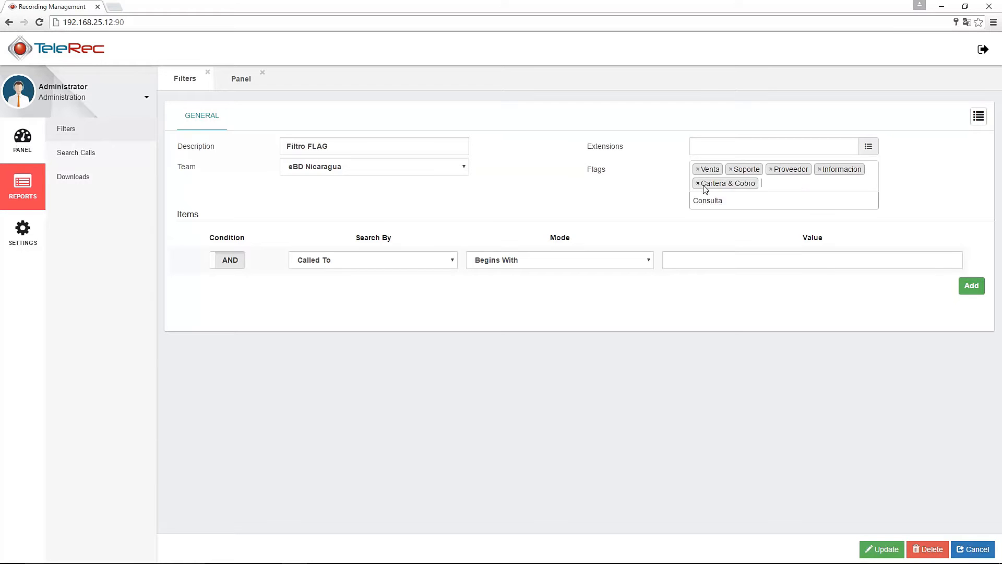
{"action": "left_click", "coordinate": [731, 170]}
{"action": "left_click", "coordinate": [731, 170]}
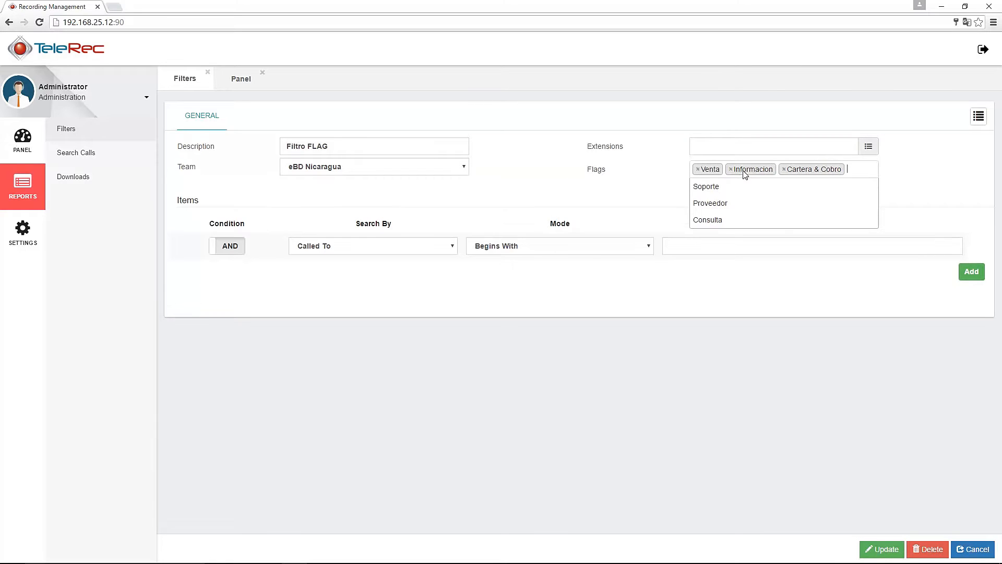
{"action": "left_click", "coordinate": [731, 169]}
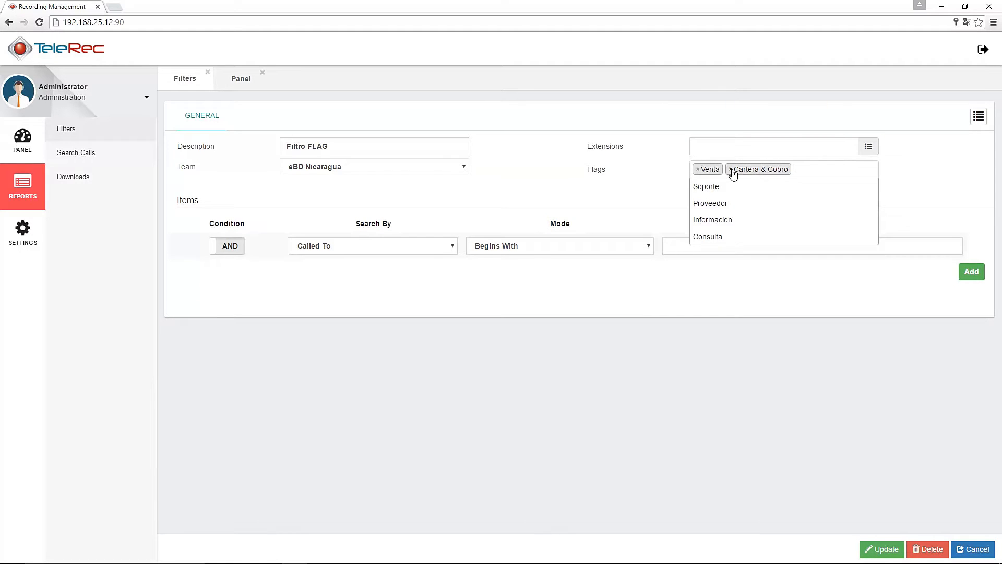
{"action": "left_click", "coordinate": [731, 169]}
{"action": "left_click", "coordinate": [920, 183]}
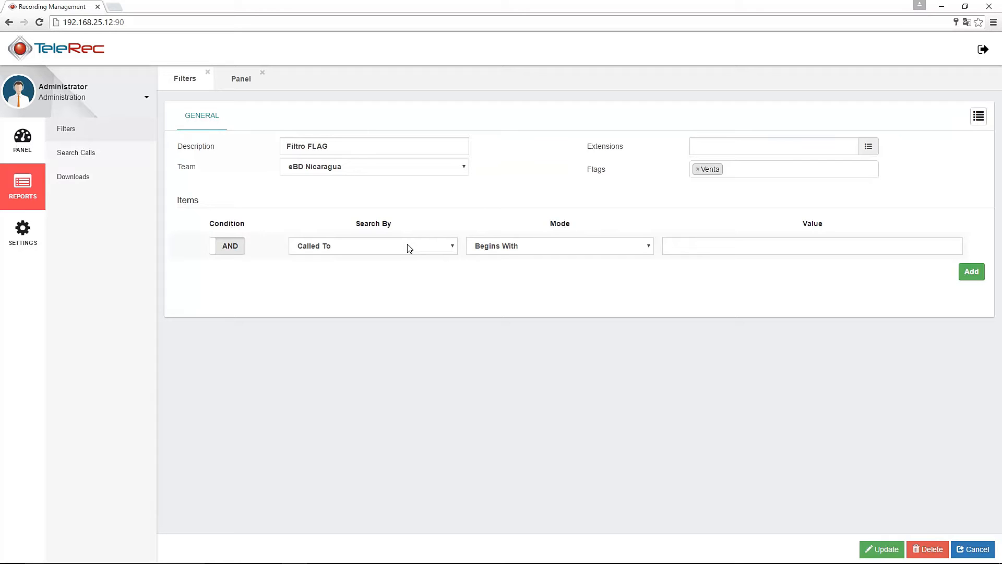
Run a call search over the default 2016-07-01 to 2016-07-14 range, returning 732 recordings
{"action": "left_click", "coordinate": [86, 156]}
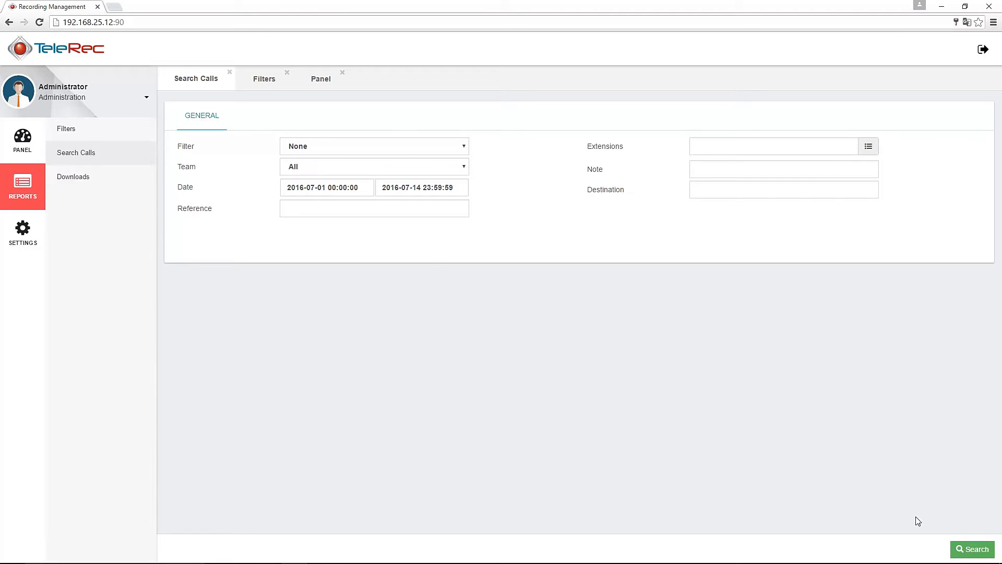
{"action": "left_click", "coordinate": [974, 553]}
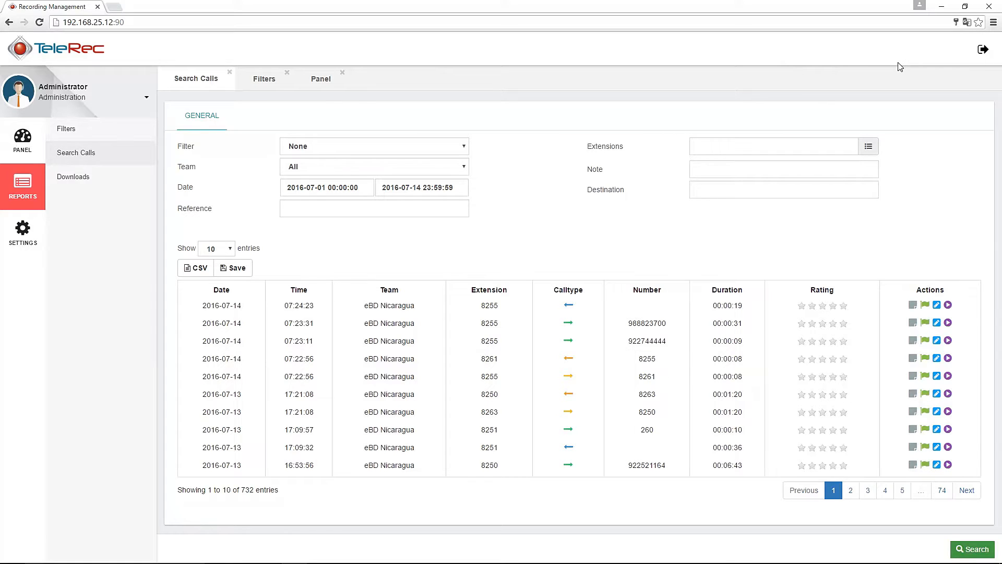
Sign out of the administrator account and sign in with the eBD supervisor's username and password
{"action": "left_click", "coordinate": [982, 50]}
{"action": "key", "text": "ctrl+a"}
{"action": "type", "text": "ebd"}
{"action": "left_click", "coordinate": [472, 298]}
{"action": "left_click_drag", "start_coordinate": [474, 315], "coordinate": [378, 312]}
{"action": "type", "text": "•••••••••"}
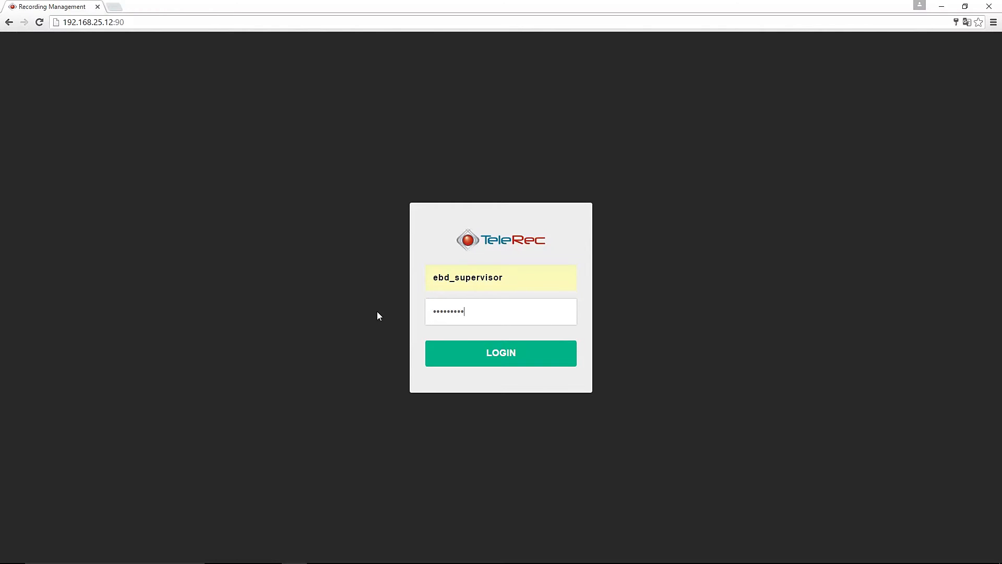
{"action": "left_click", "coordinate": [503, 353]}
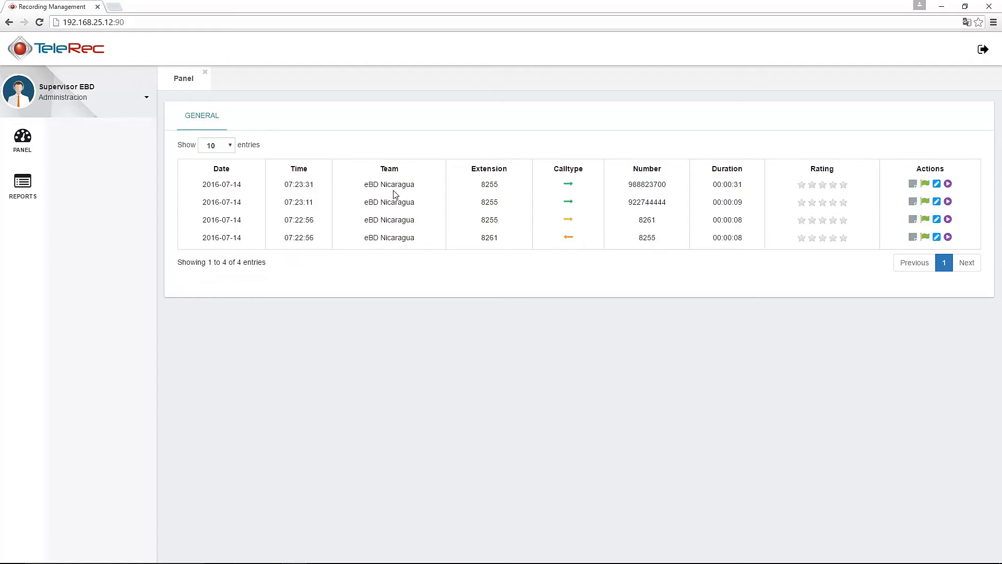
Briefly play the 07:23:31 call's recording, then rate the call four stars
{"action": "left_click", "coordinate": [948, 184]}
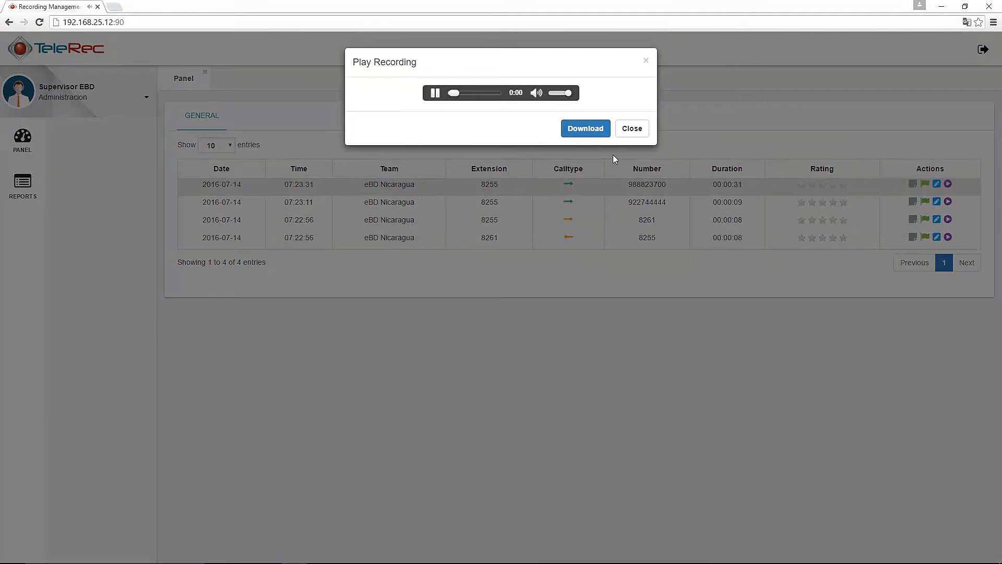
{"action": "left_click", "coordinate": [435, 92]}
{"action": "left_click", "coordinate": [631, 129]}
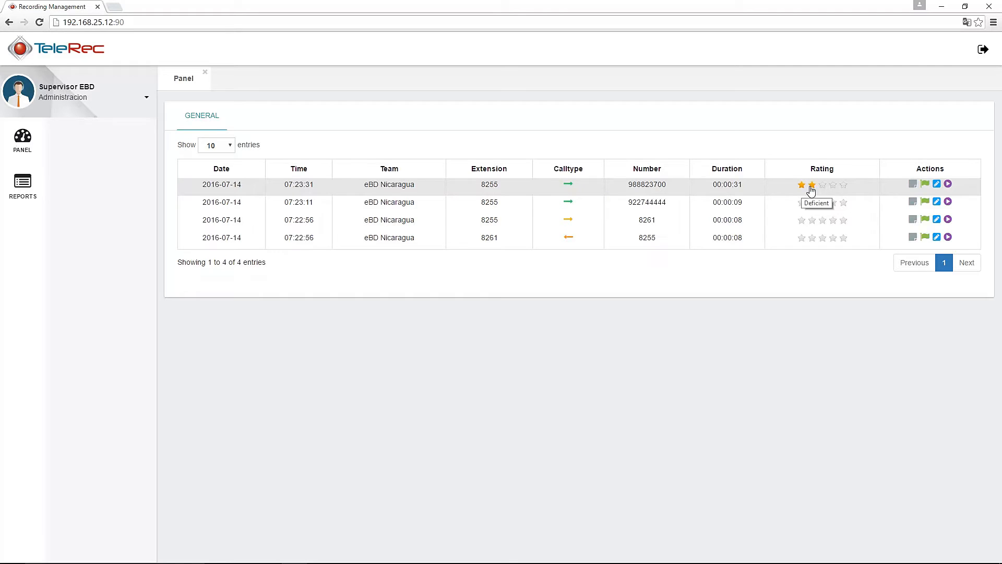
{"action": "left_click", "coordinate": [834, 187]}
Add and save a note reading 'Buen trabajo' on the 07:23:31 call
{"action": "left_click", "coordinate": [913, 185]}
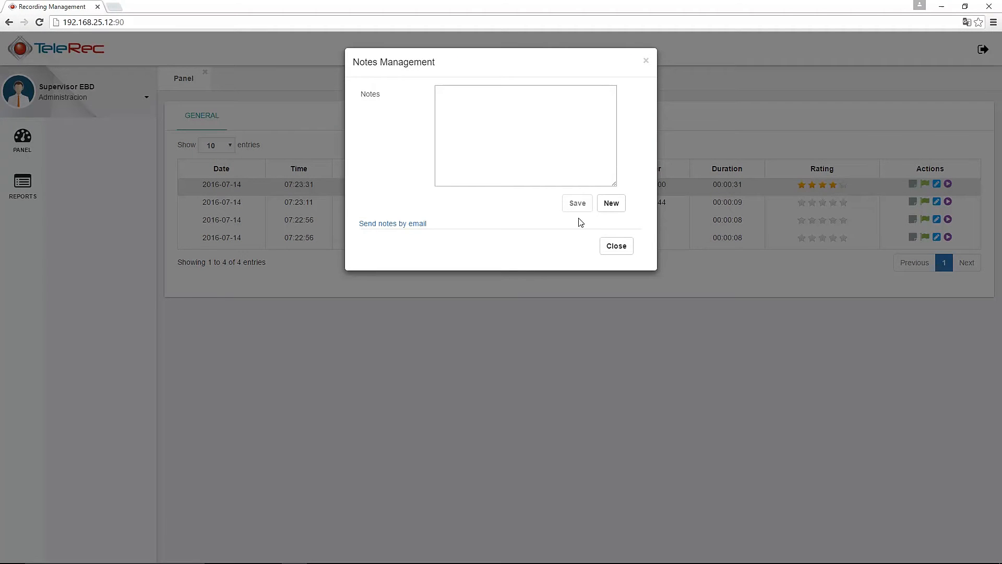
{"action": "left_click", "coordinate": [609, 203]}
{"action": "type", "text": "Buen trabajo"}
{"action": "left_click", "coordinate": [577, 203]}
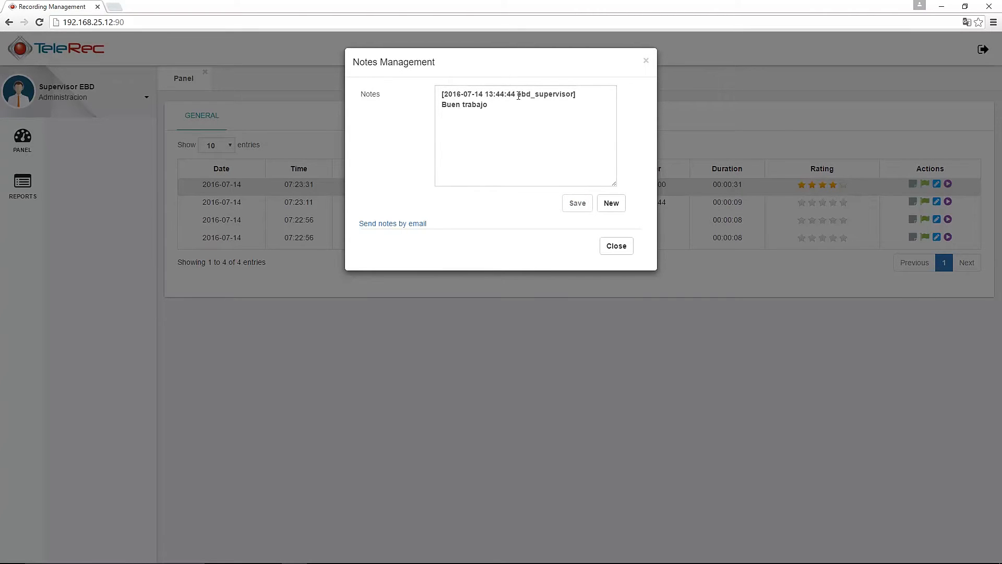
{"action": "left_click", "coordinate": [618, 249]}
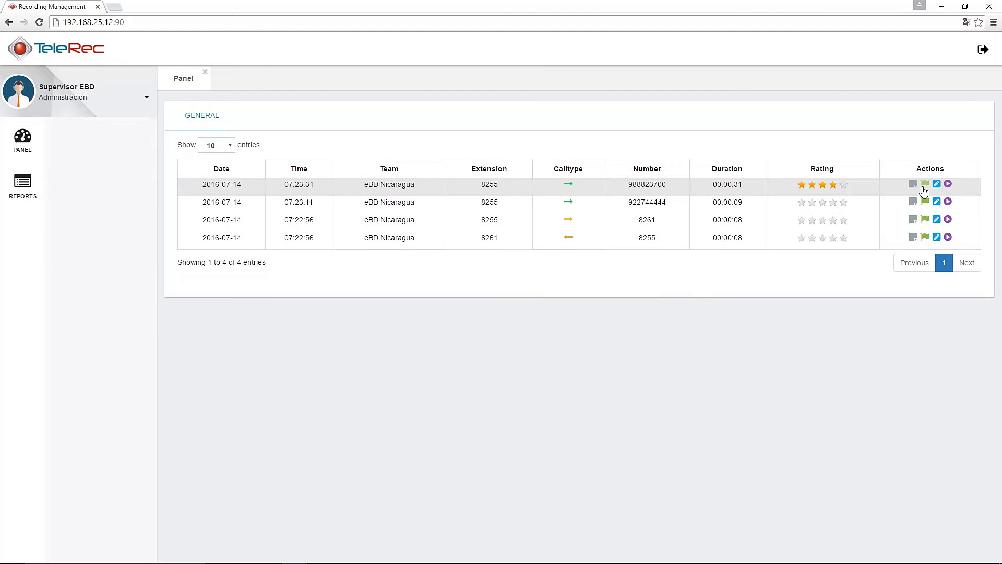
{"action": "left_click", "coordinate": [925, 185]}
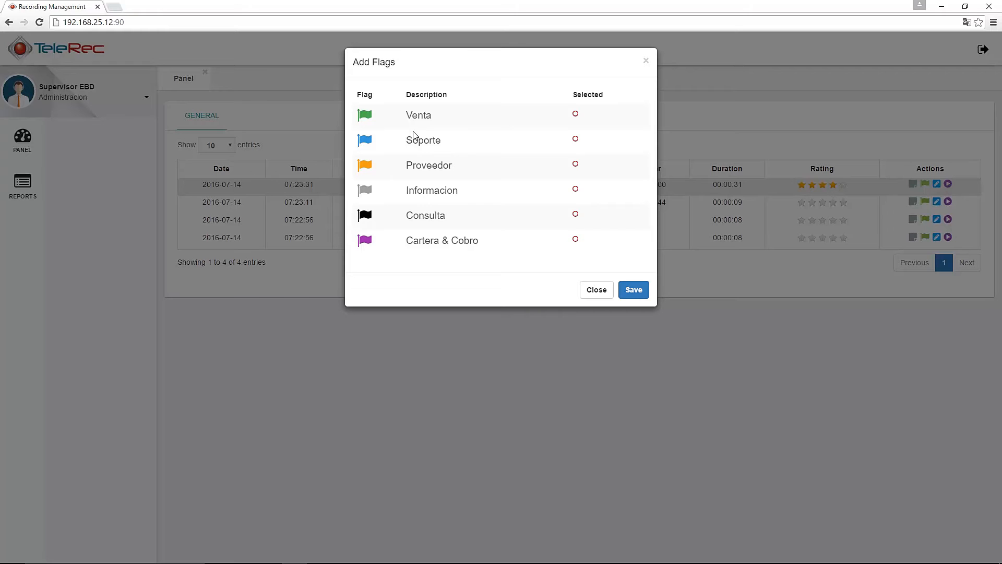
{"action": "left_click", "coordinate": [595, 296]}
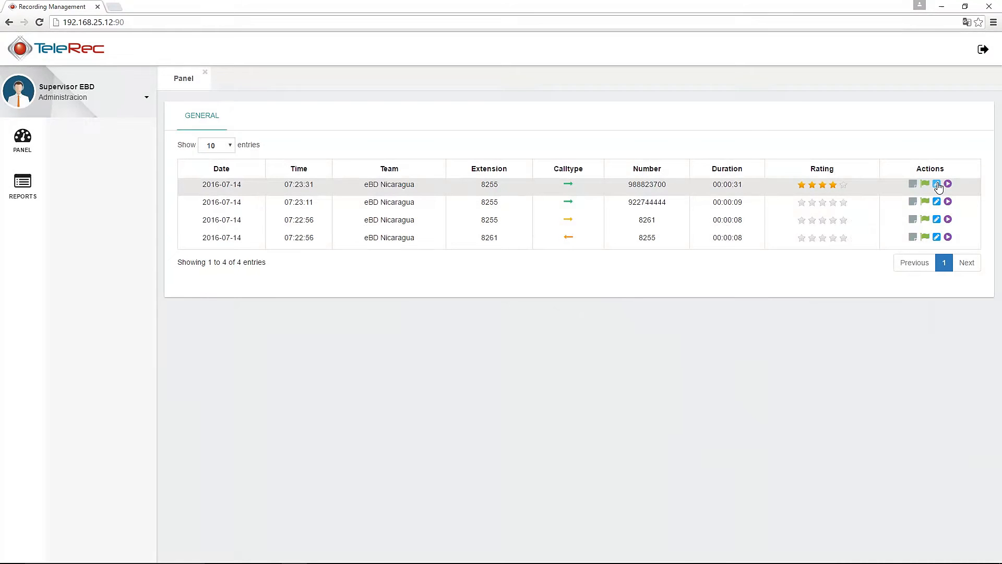
{"action": "left_click", "coordinate": [937, 184]}
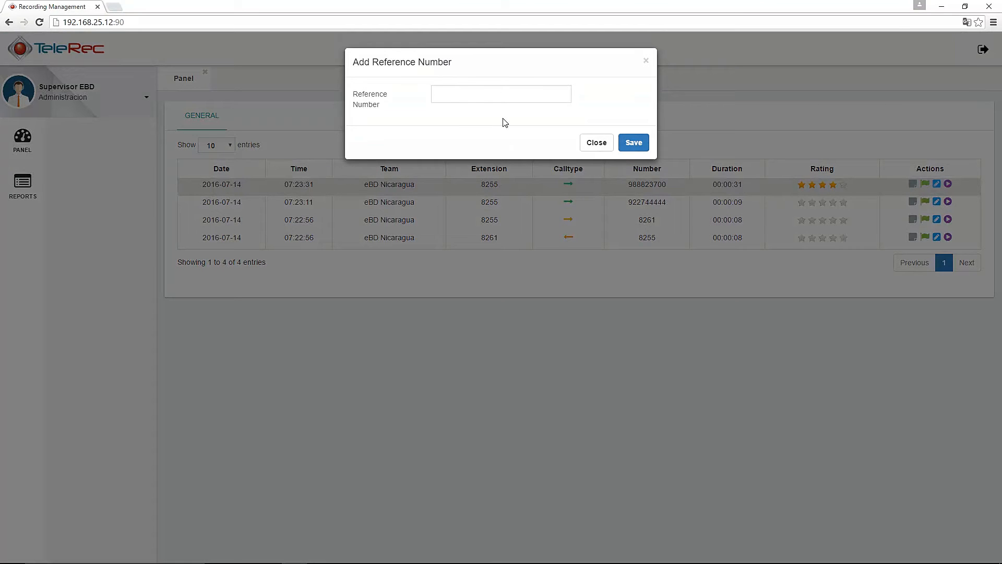
{"action": "left_click", "coordinate": [597, 143]}
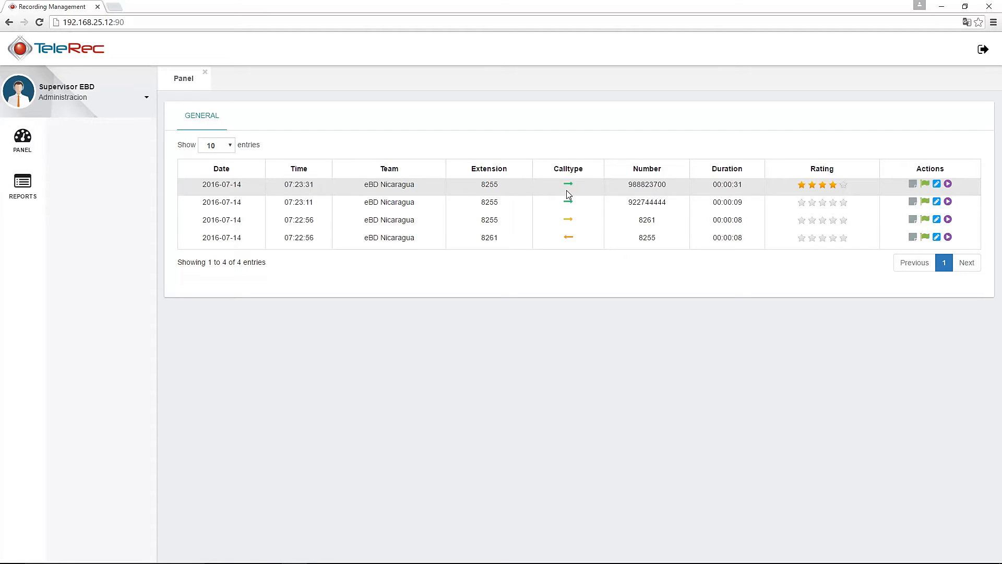
Search calls under Reports for 2016-07-01 to 2016-07-14, listing 732 eBD Nicaragua calls
{"action": "left_click", "coordinate": [24, 187]}
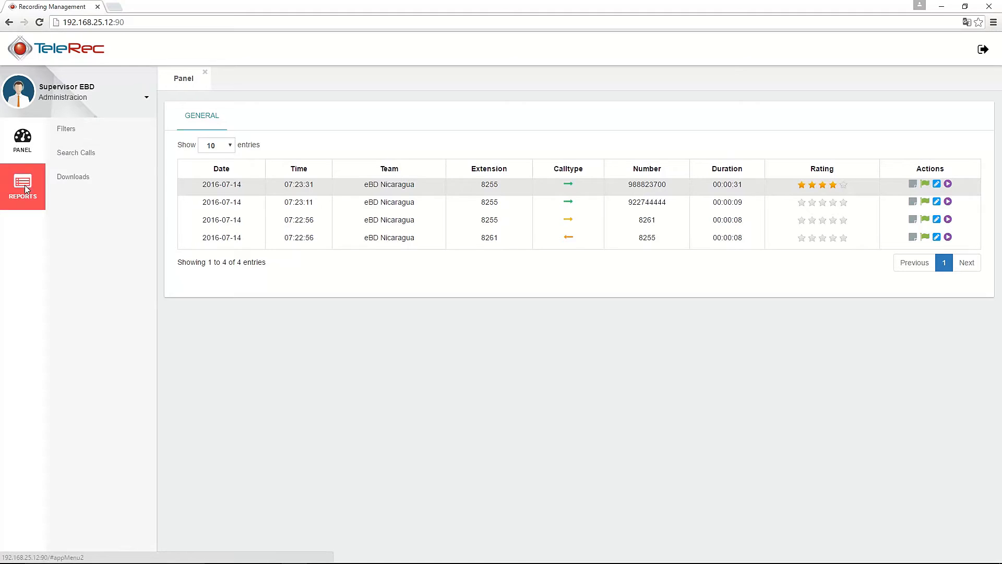
{"action": "left_click", "coordinate": [71, 131]}
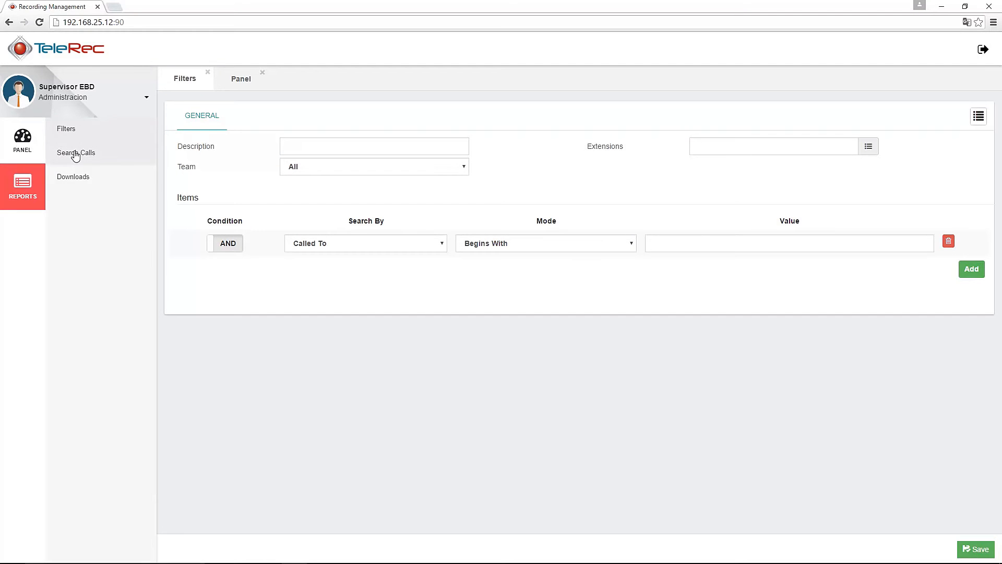
{"action": "left_click", "coordinate": [76, 153]}
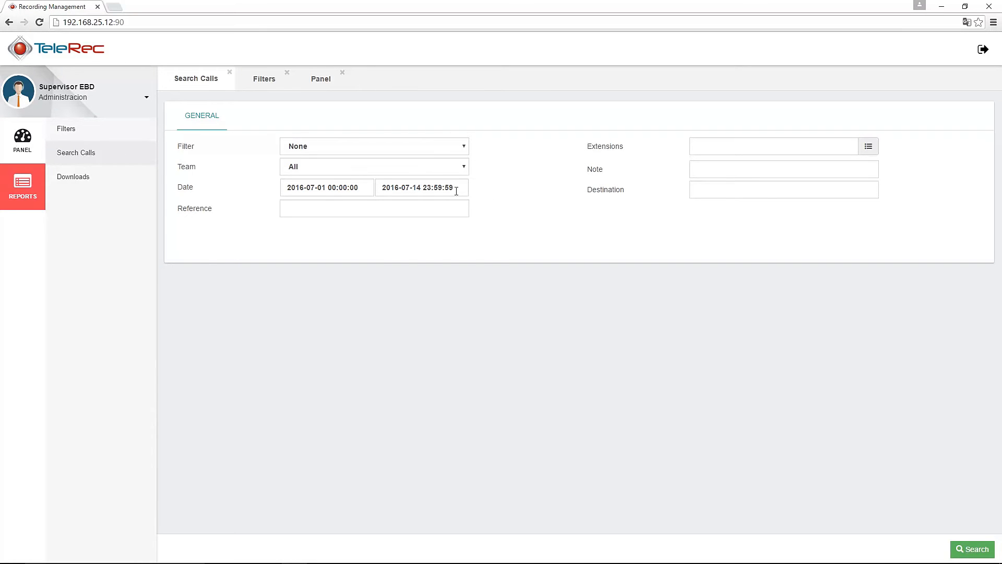
{"action": "left_click", "coordinate": [972, 549]}
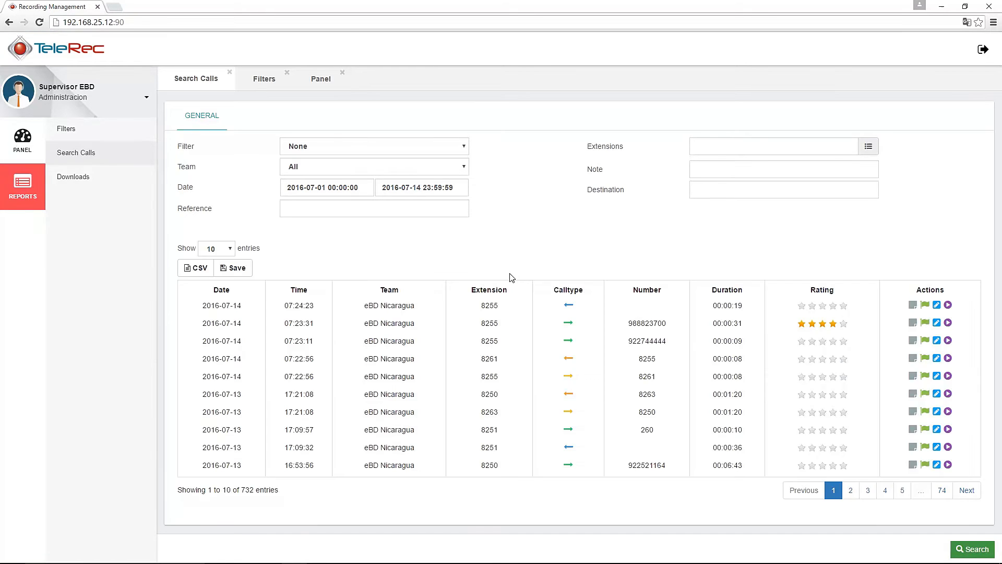
Request an audio export of the found calls as Reporte_20160701_20160714 with Notes and Flags set to Yes
{"action": "left_click", "coordinate": [238, 269]}
{"action": "left_click", "coordinate": [473, 154]}
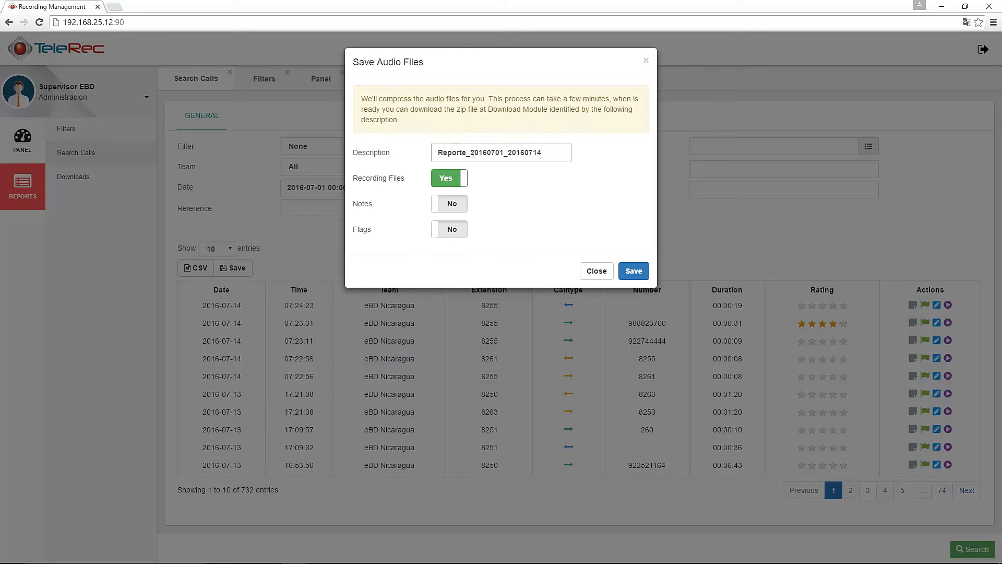
{"action": "left_click", "coordinate": [451, 205]}
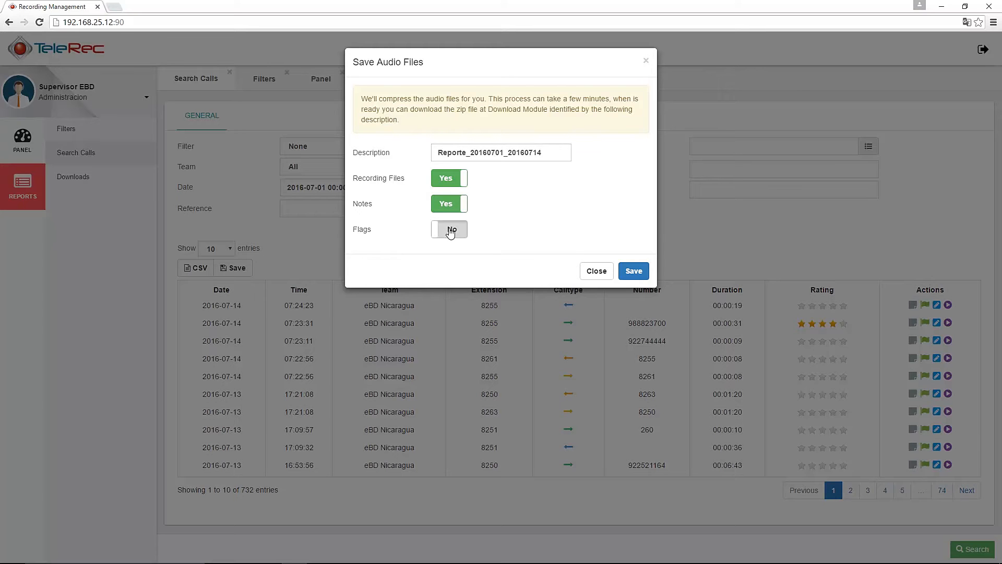
{"action": "left_click", "coordinate": [452, 230]}
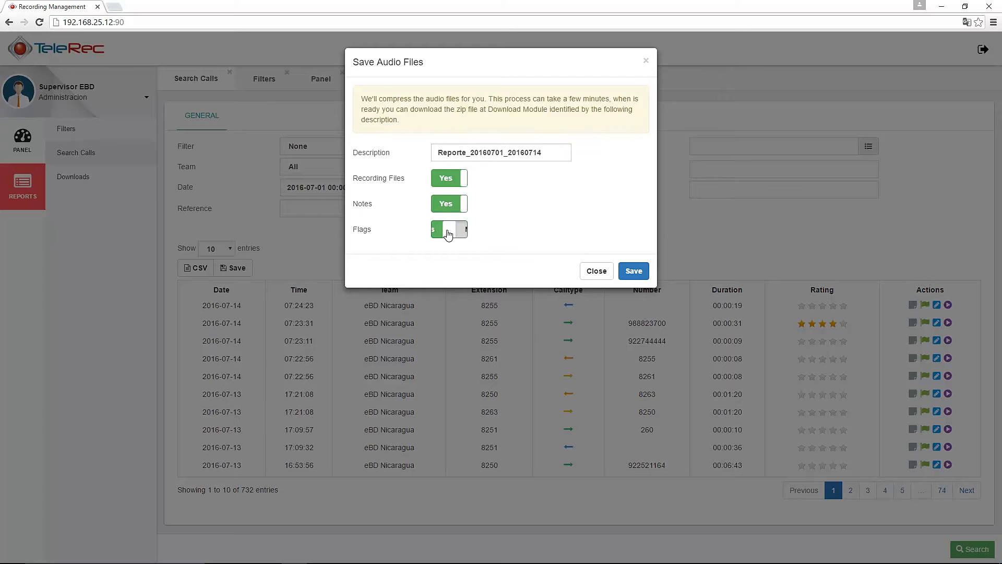
{"action": "left_click", "coordinate": [634, 272]}
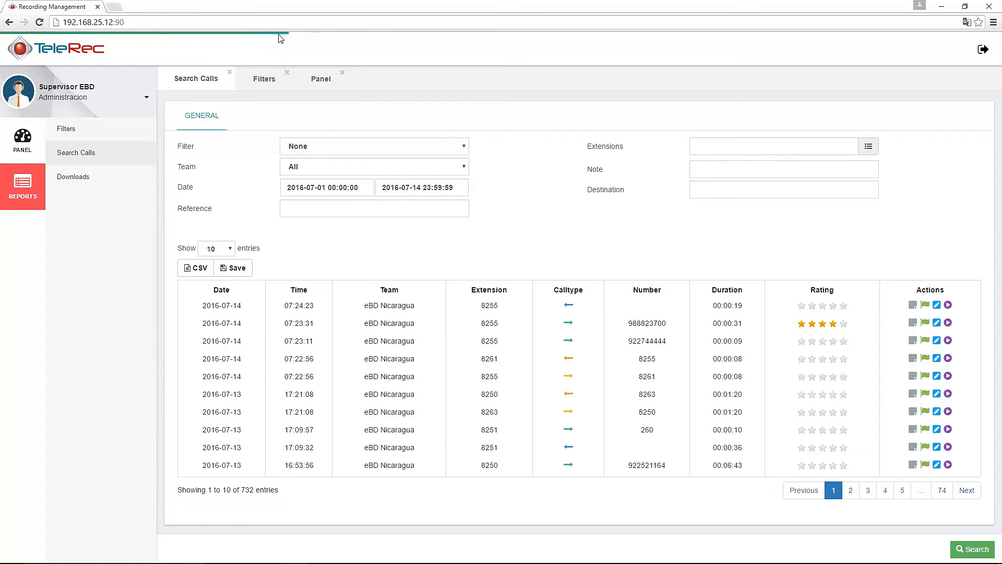
Once the Reporte_20160701_20160714 export shows Ready, download the 283 MB zip and reveal it in Downloads
{"action": "left_click", "coordinate": [82, 178]}
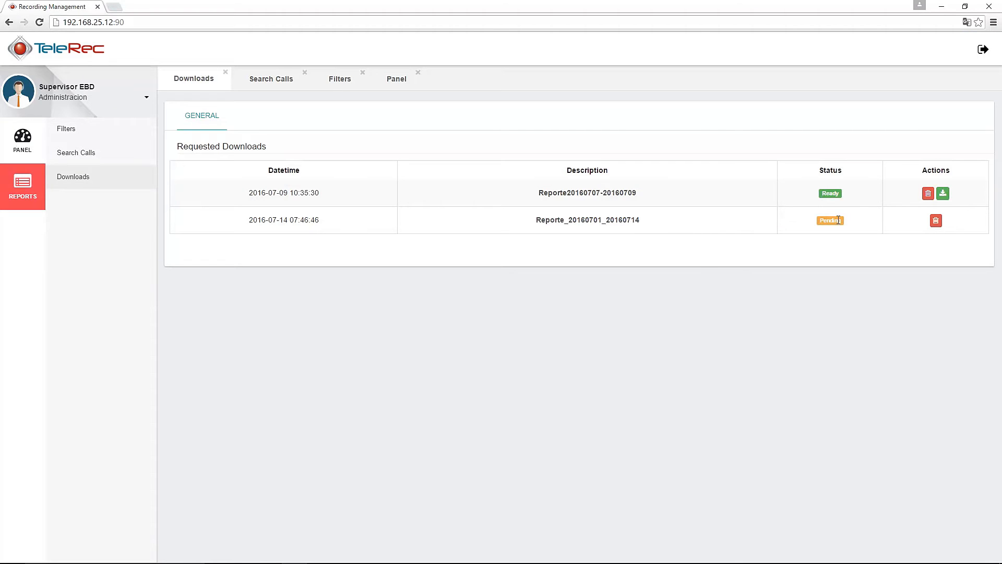
{"action": "left_click", "coordinate": [86, 180]}
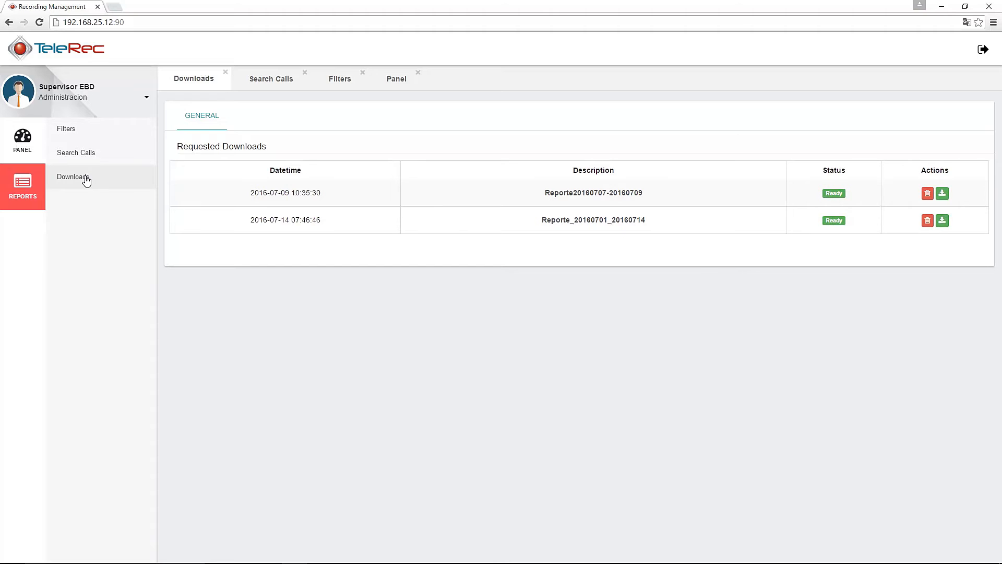
{"action": "left_click", "coordinate": [943, 222]}
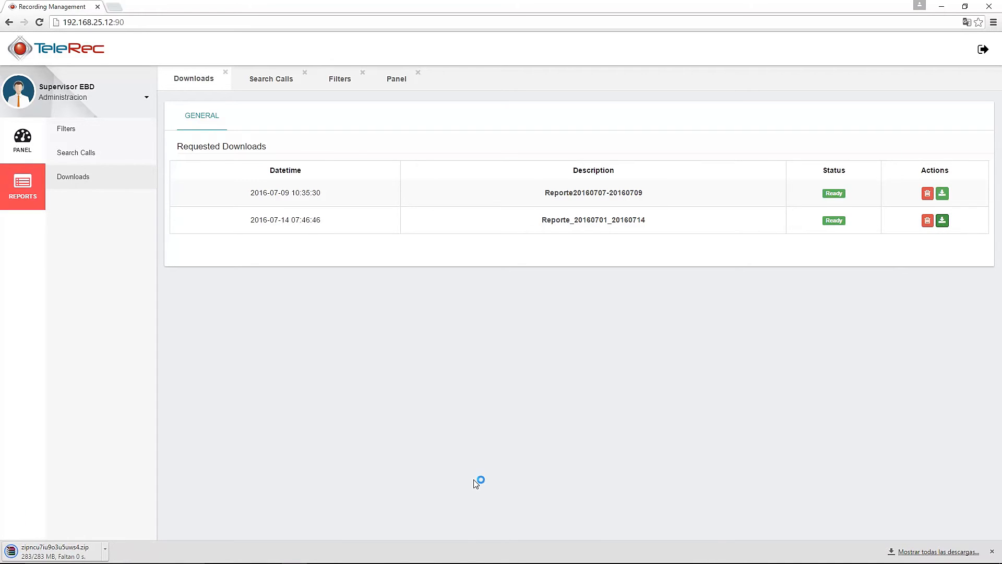
{"action": "left_click", "coordinate": [105, 550]}
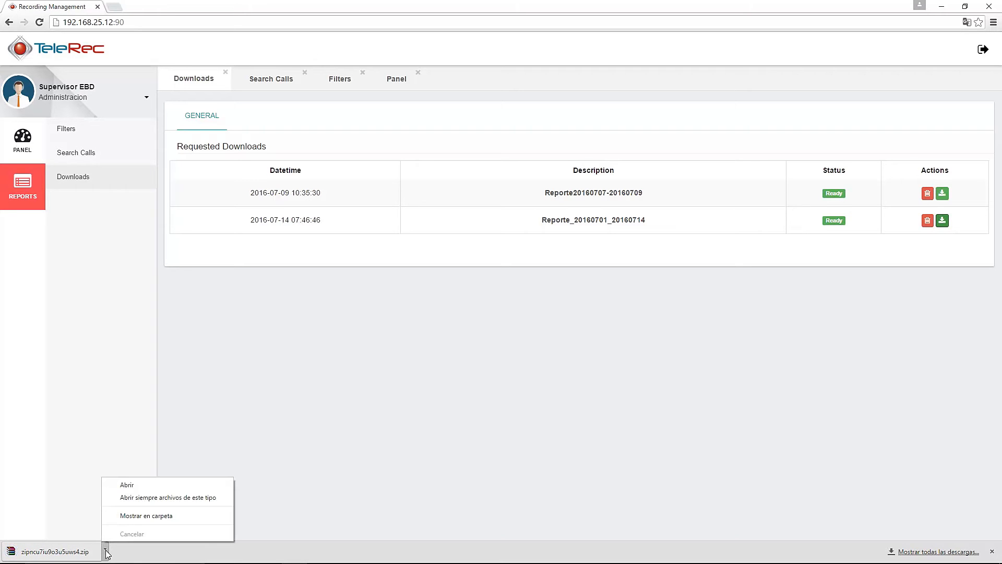
{"action": "left_click", "coordinate": [148, 517]}
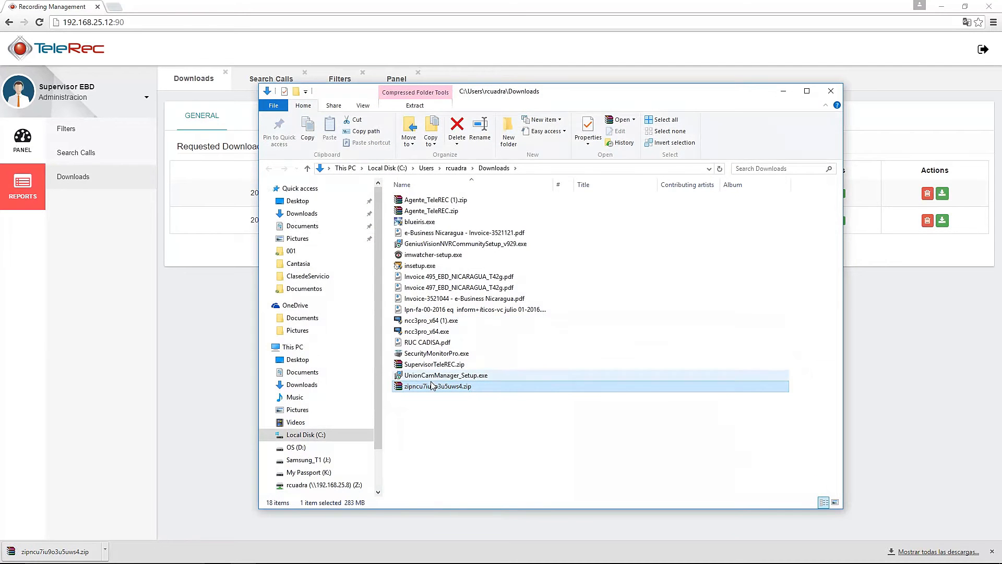
Copy the report zip into a new Downloads subfolder named Test
{"action": "right_click", "coordinate": [431, 391]}
{"action": "left_click", "coordinate": [462, 327]}
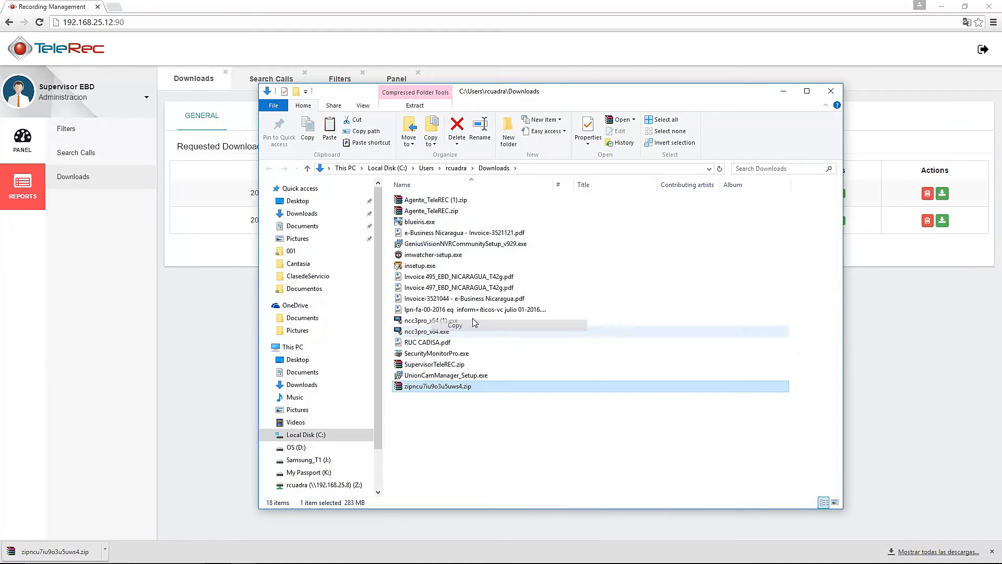
{"action": "right_click", "coordinate": [423, 417]}
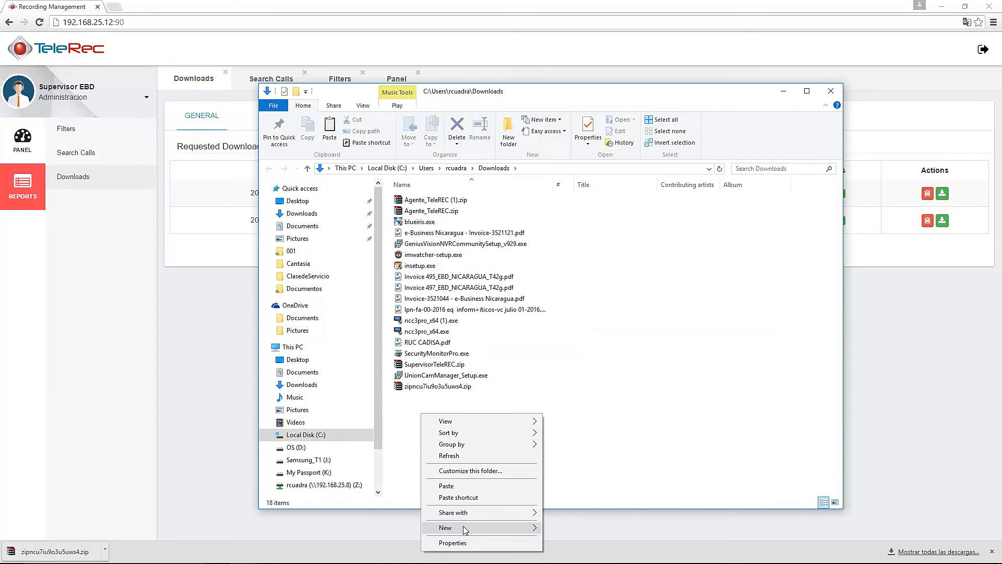
{"action": "mouse_move", "coordinate": [530, 527]}
{"action": "left_click", "coordinate": [568, 339]}
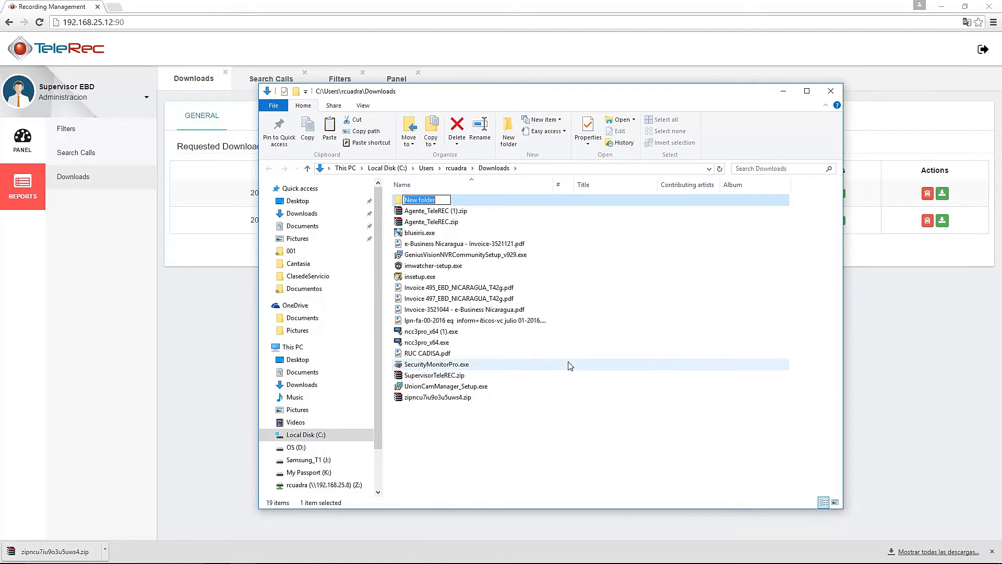
{"action": "type", "text": "Test"}
{"action": "key", "text": "Return"}
{"action": "double_click", "coordinate": [410, 202]}
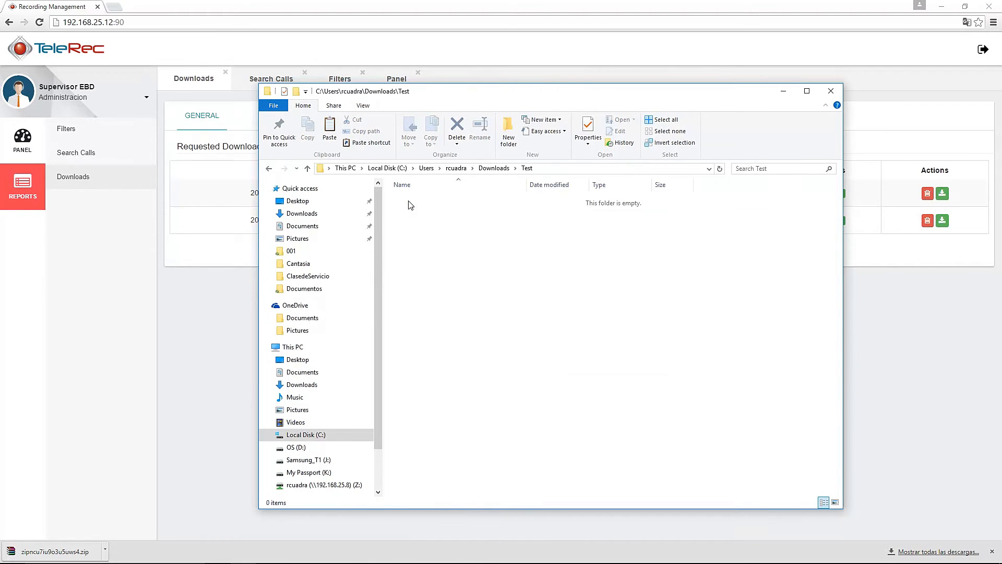
{"action": "right_click", "coordinate": [432, 246]}
{"action": "left_click", "coordinate": [459, 316]}
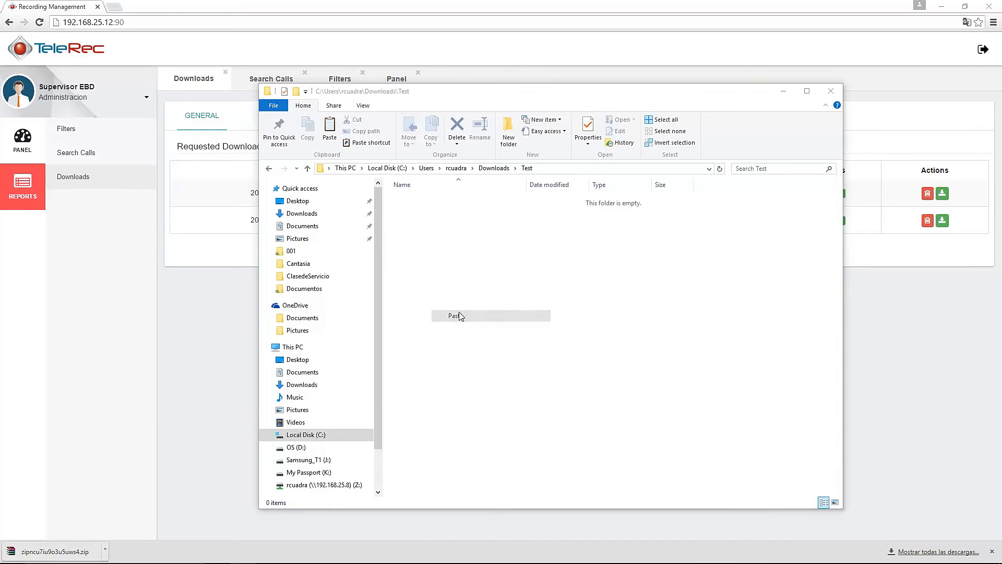
Extract the zip inside Test and open recfiles_2016_07_14.pdf with Adobe Reader
{"action": "left_click", "coordinate": [444, 201]}
{"action": "right_click", "coordinate": [444, 202]}
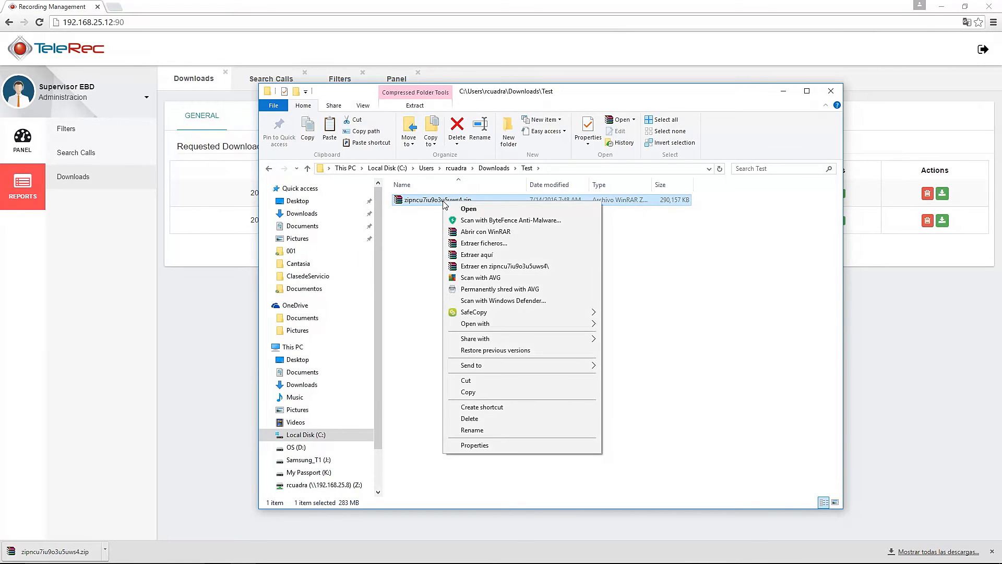
{"action": "left_click", "coordinate": [478, 254]}
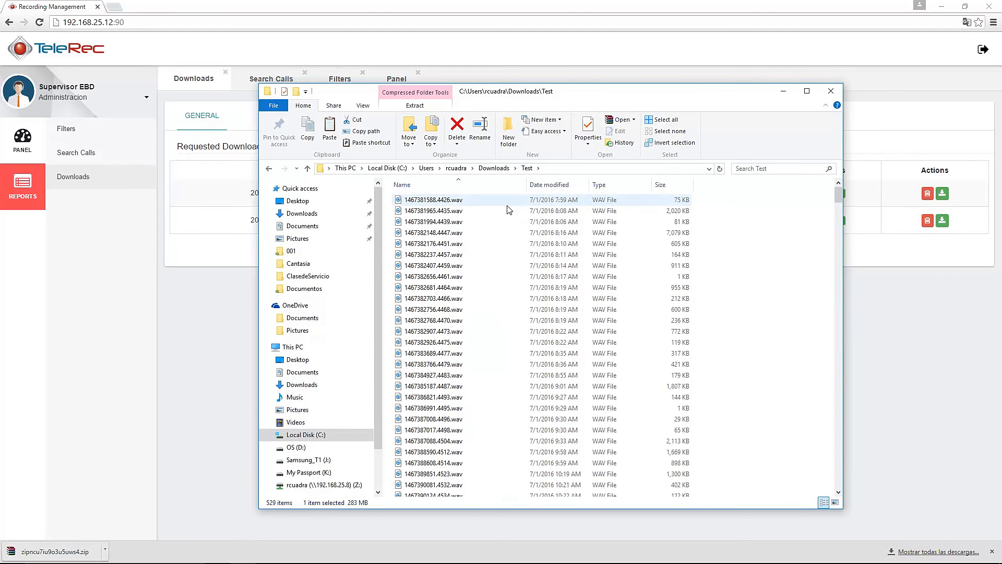
{"action": "left_click_drag", "start_coordinate": [840, 192], "coordinate": [799, 510]}
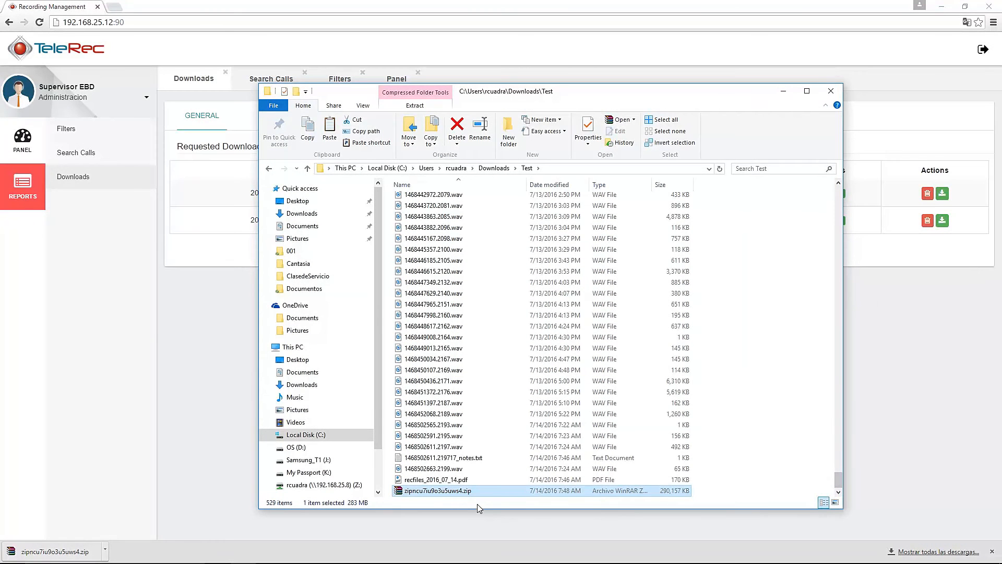
{"action": "left_click", "coordinate": [450, 483]}
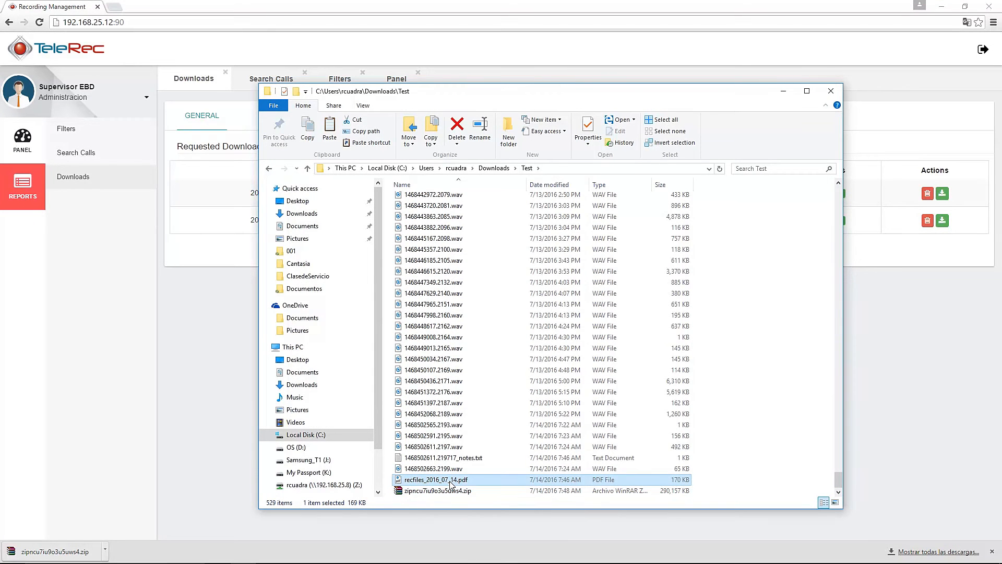
{"action": "right_click", "coordinate": [451, 483]}
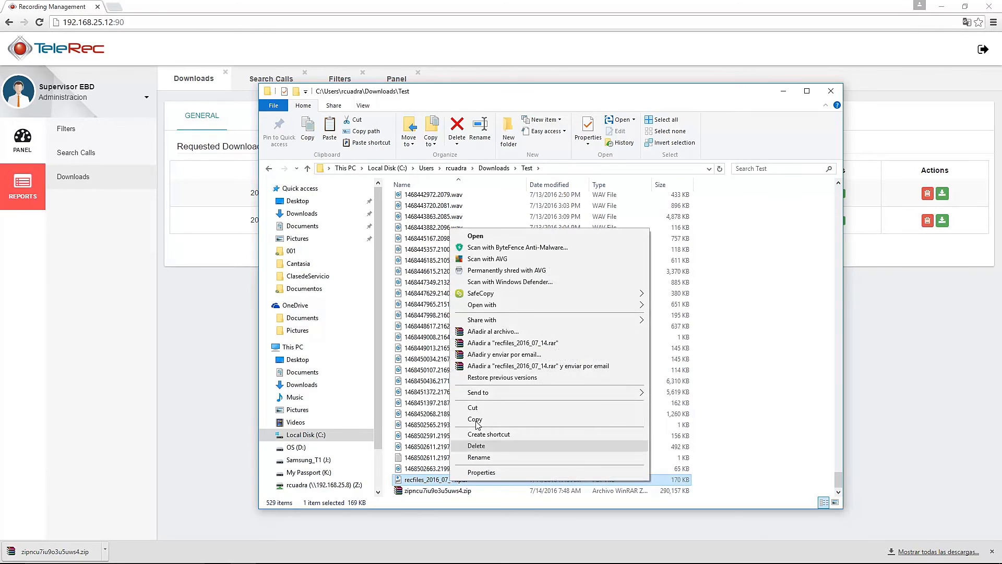
{"action": "mouse_move", "coordinate": [497, 304]}
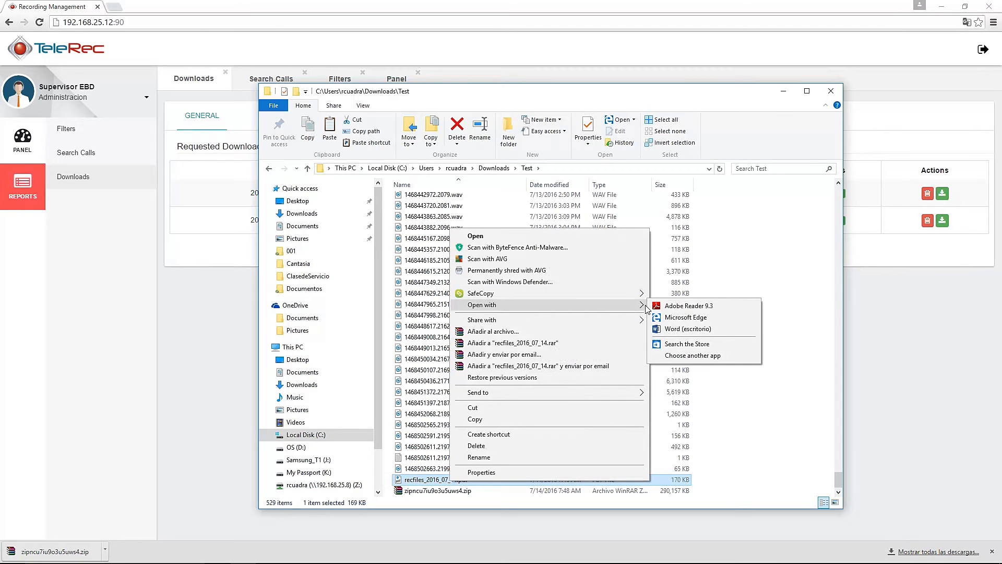
{"action": "left_click", "coordinate": [690, 306]}
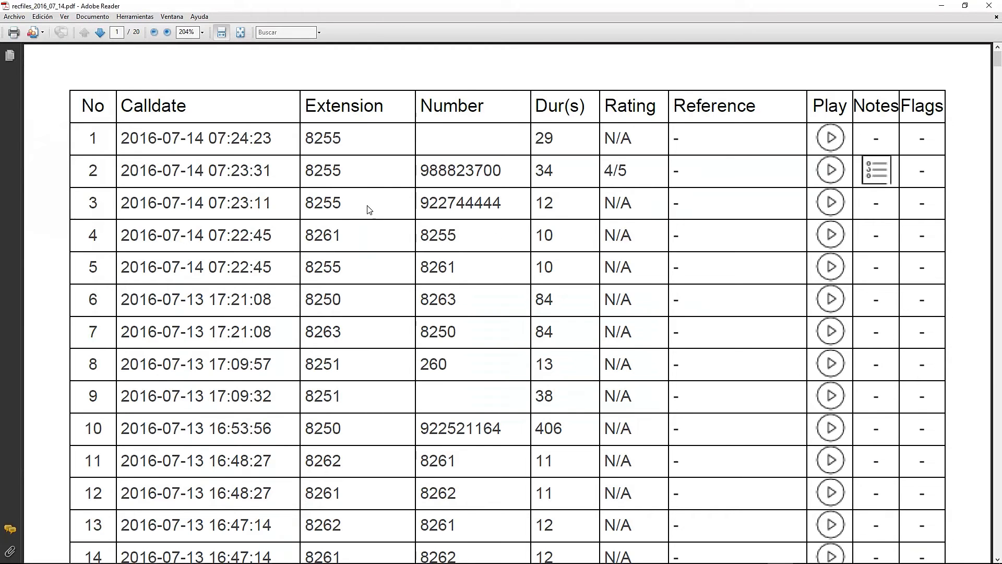
Open call 2's linked notes file from the PDF index, then close it
{"action": "left_click", "coordinate": [877, 171]}
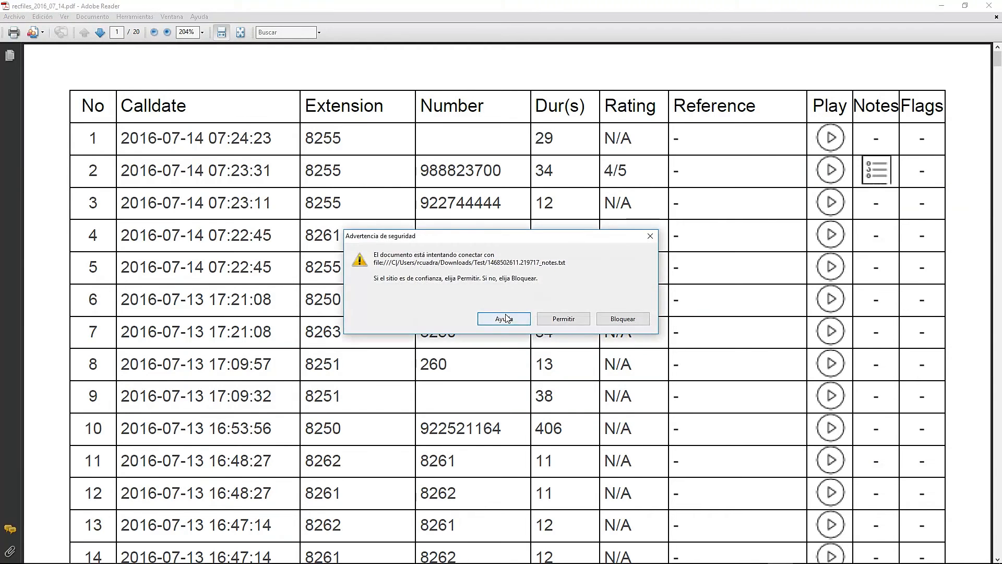
{"action": "left_click", "coordinate": [568, 322]}
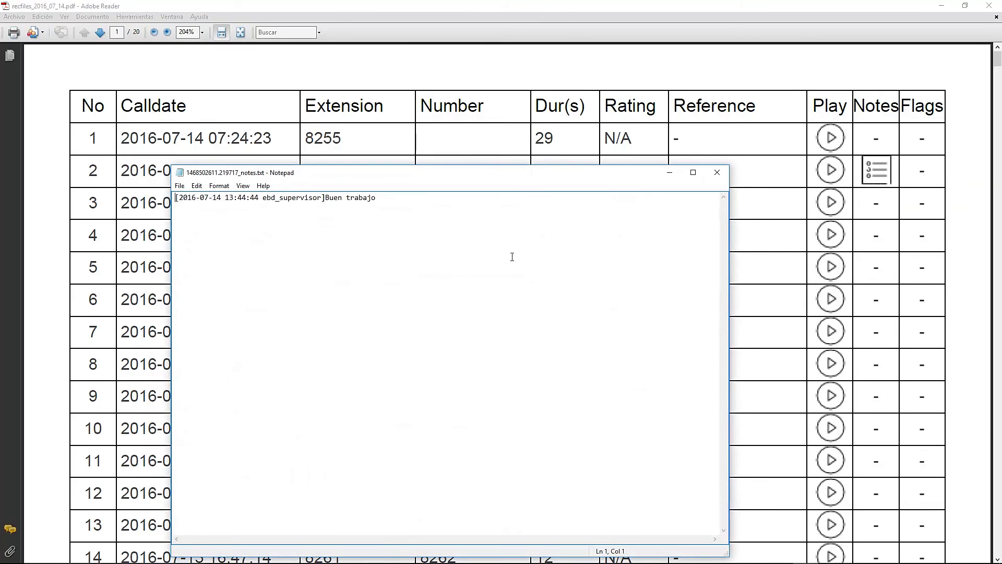
{"action": "left_click", "coordinate": [717, 172]}
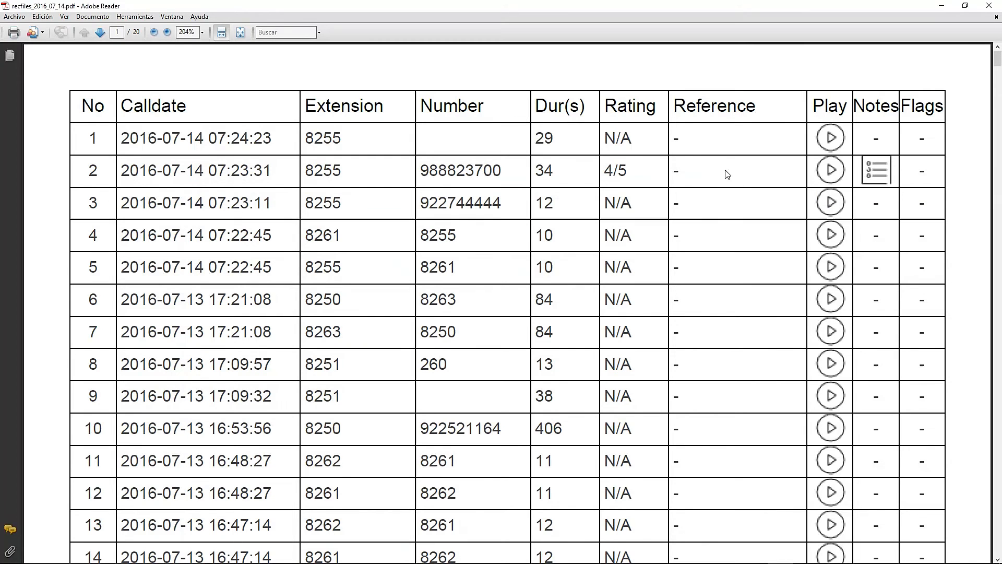
Play call 2's linked recording in Groove Music, then pause it and close the player
{"action": "left_click", "coordinate": [831, 173]}
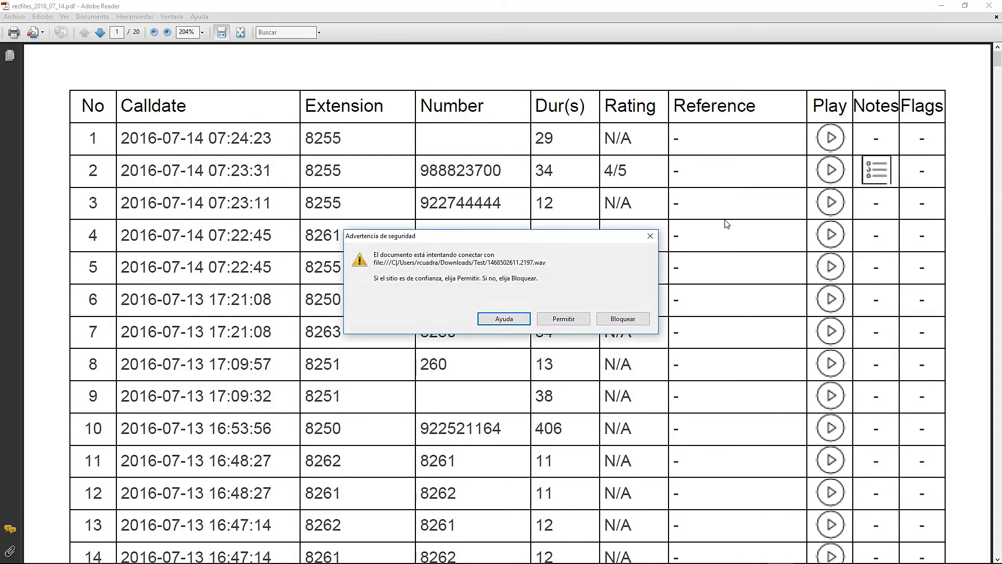
{"action": "left_click", "coordinate": [558, 317]}
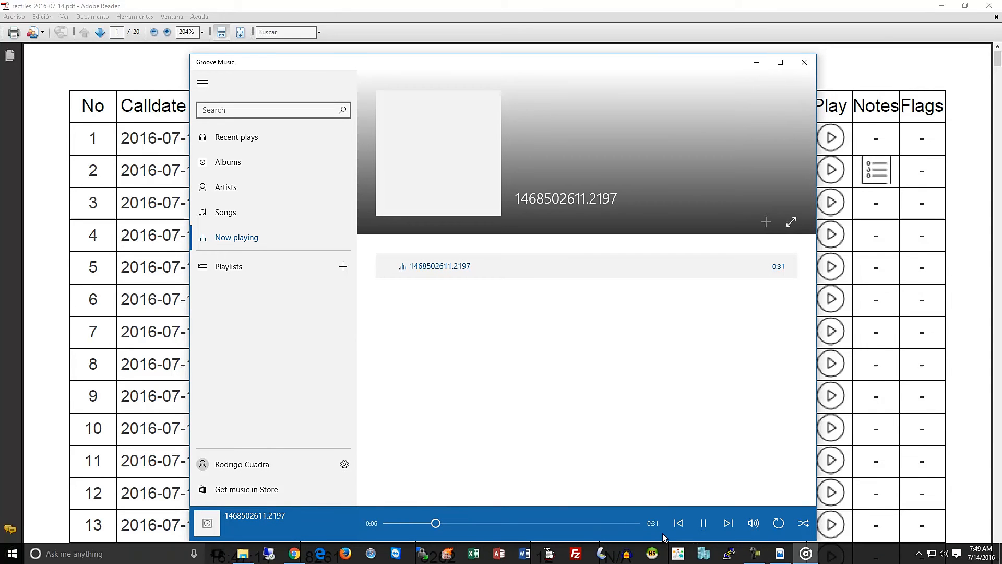
{"action": "left_click", "coordinate": [704, 524]}
{"action": "left_click", "coordinate": [805, 63]}
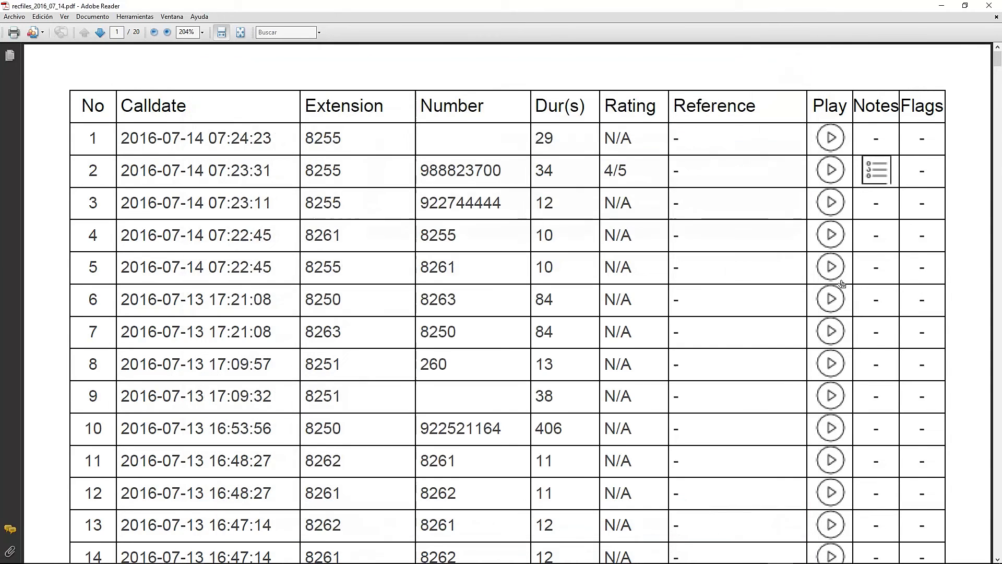
Browse the call index down to row 732 and back to the top, then close Adobe Reader
{"action": "scroll", "coordinate": [841, 283], "scroll_direction": "down", "scroll_amount": 10}
{"action": "scroll", "coordinate": [842, 283], "scroll_direction": "down", "scroll_amount": 18}
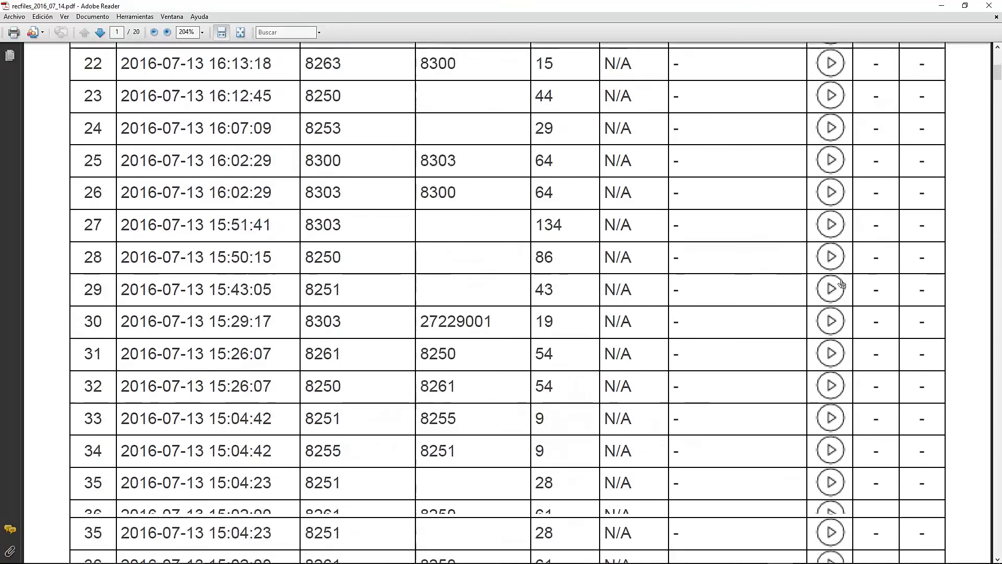
{"action": "left_click_drag", "start_coordinate": [997, 83], "coordinate": [996, 545]}
{"action": "scroll", "coordinate": [798, 265], "scroll_direction": "up", "scroll_amount": 15}
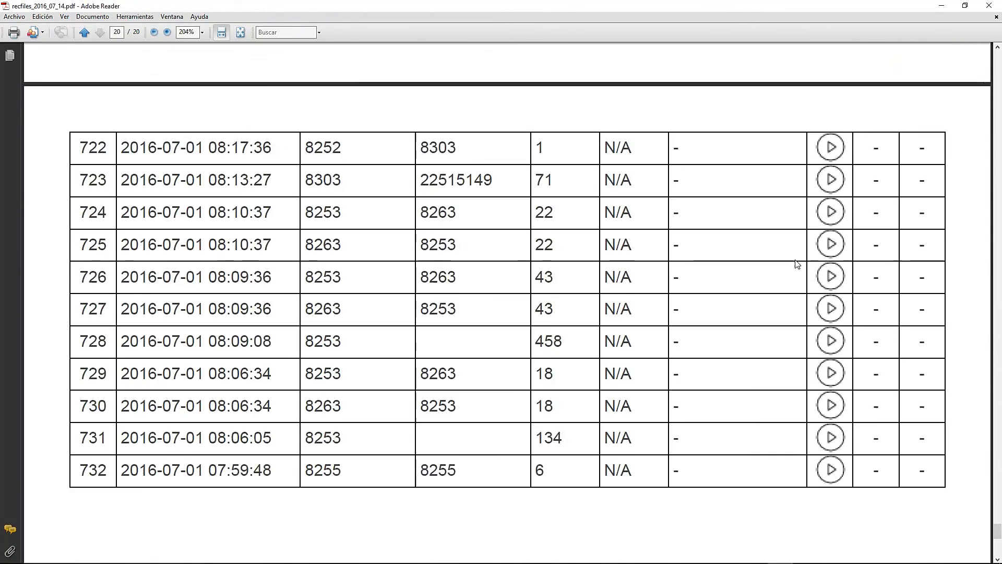
{"action": "scroll", "coordinate": [798, 264], "scroll_direction": "up", "scroll_amount": 9}
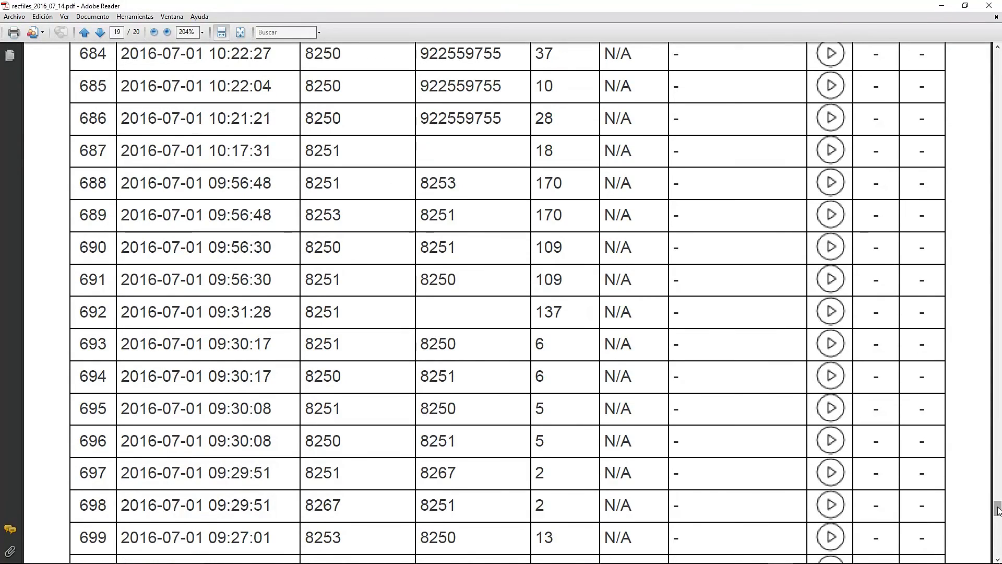
{"action": "left_click_drag", "start_coordinate": [996, 504], "coordinate": [989, 52]}
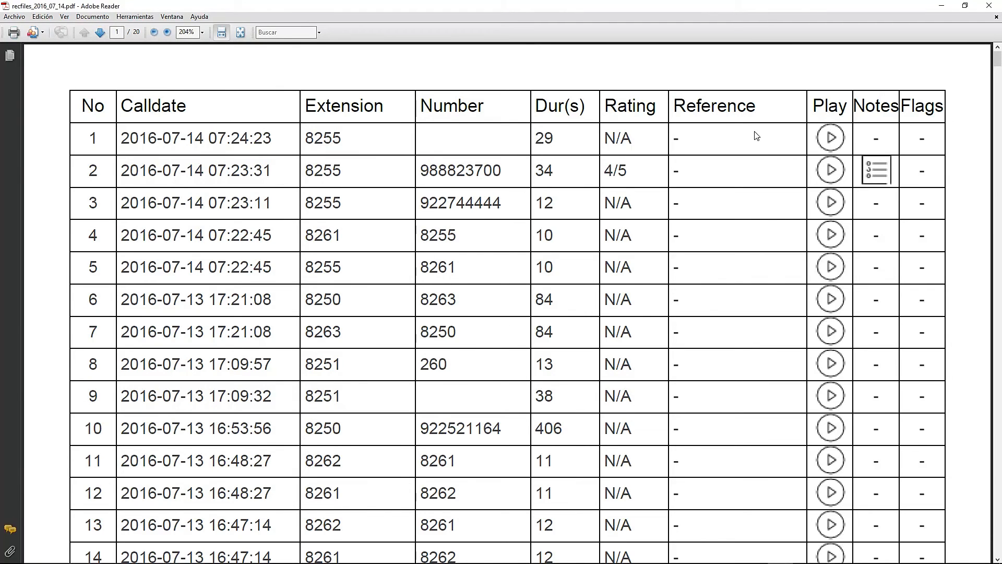
{"action": "left_click", "coordinate": [989, 7]}
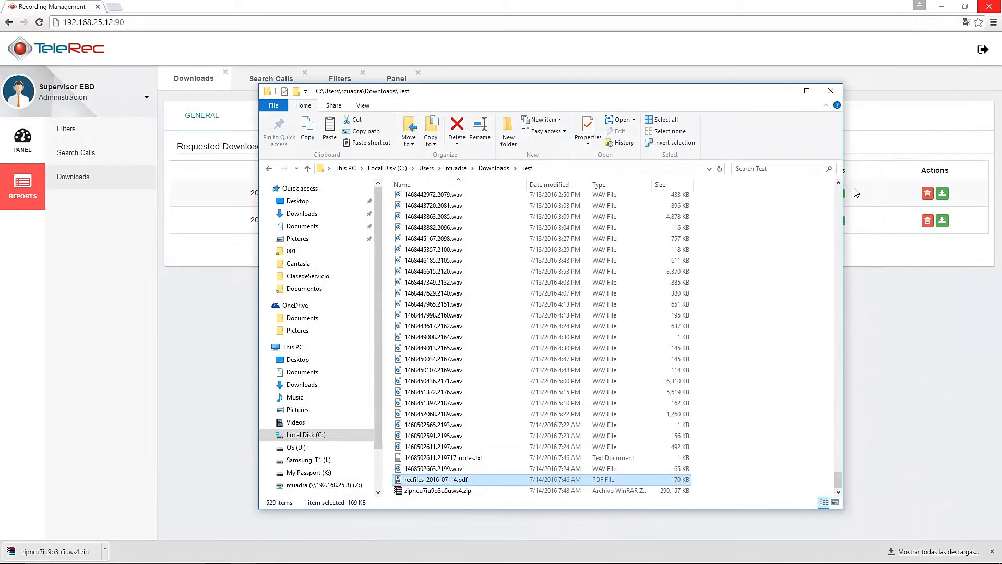
Close the downloads folder and show TeleRec's Panel with the four 2016-07-14 calls
{"action": "left_click", "coordinate": [831, 91]}
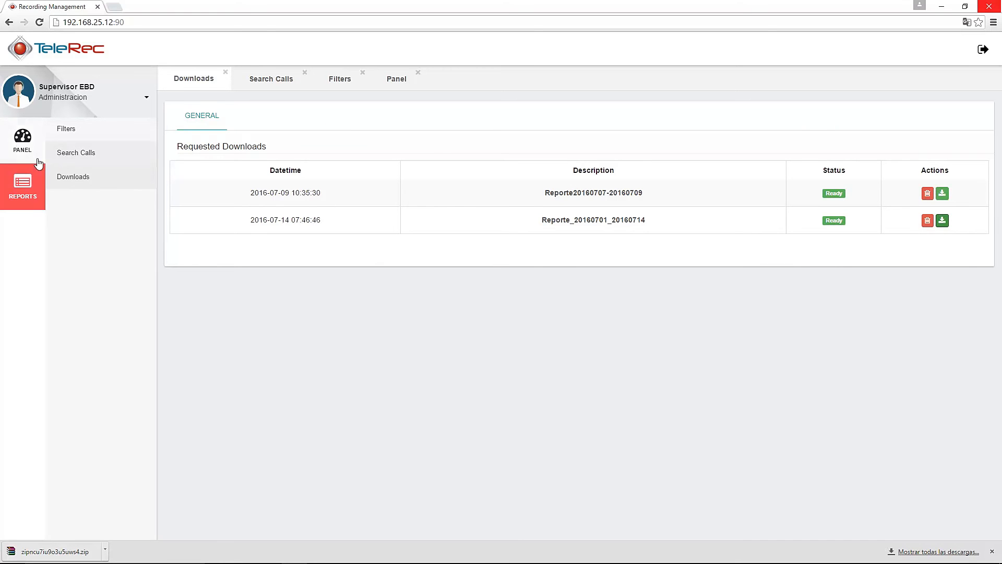
{"action": "left_click", "coordinate": [23, 139]}
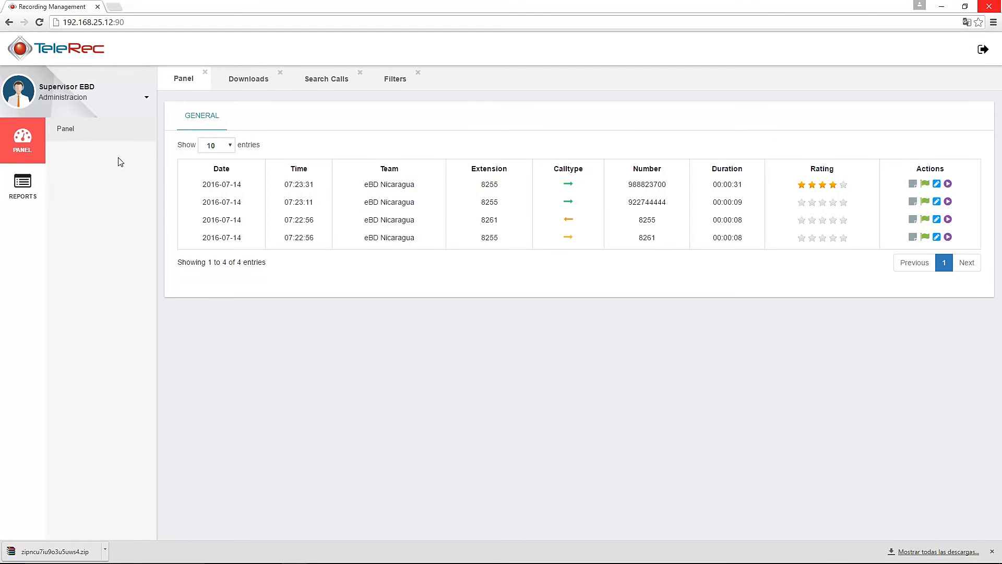
Log out of the supervisor account and sign in with the extension 8255 agent's username and password
{"action": "left_click", "coordinate": [982, 52]}
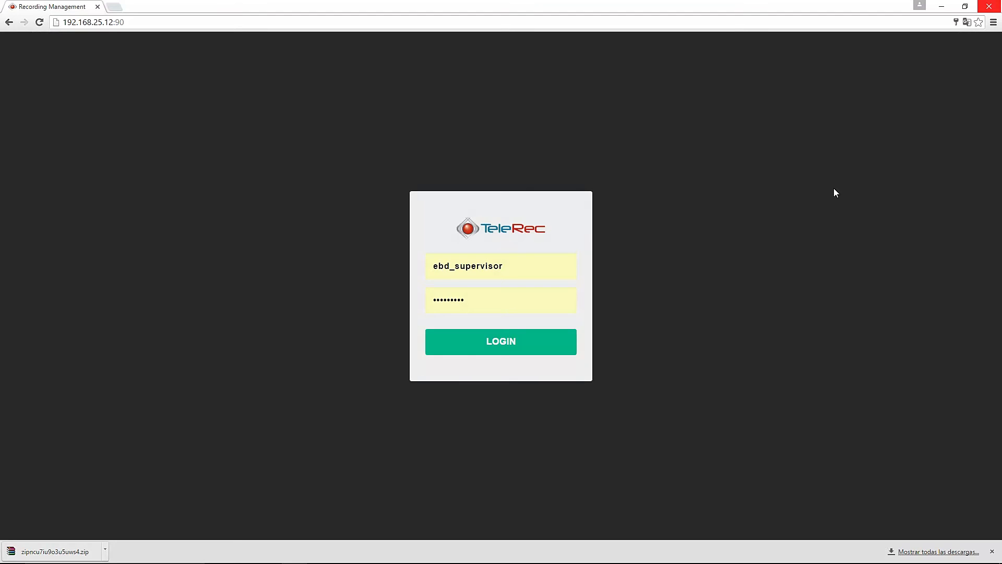
{"action": "double_click", "coordinate": [470, 266]}
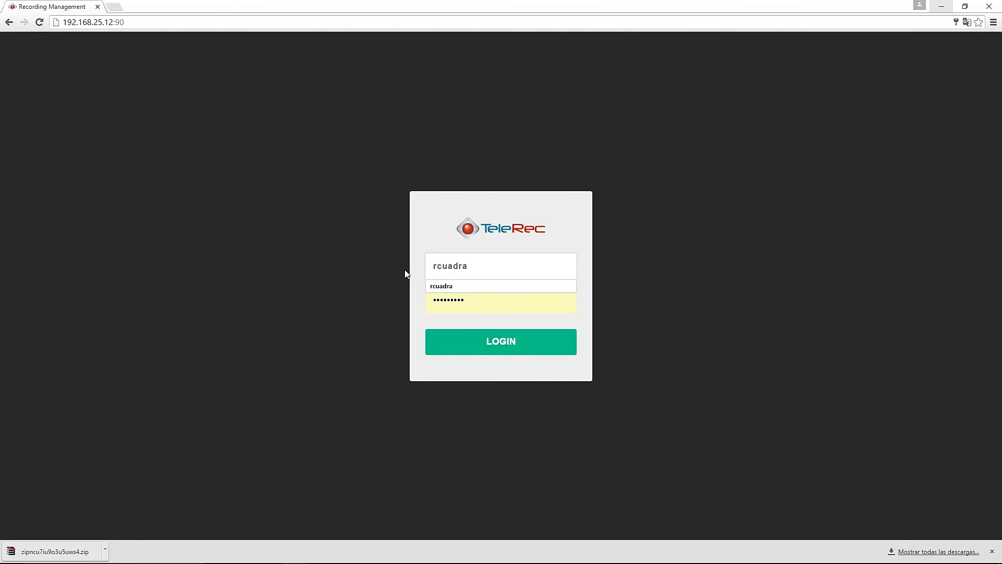
{"action": "key", "text": "Tab"}
{"action": "type", "text": "•••••••••"}
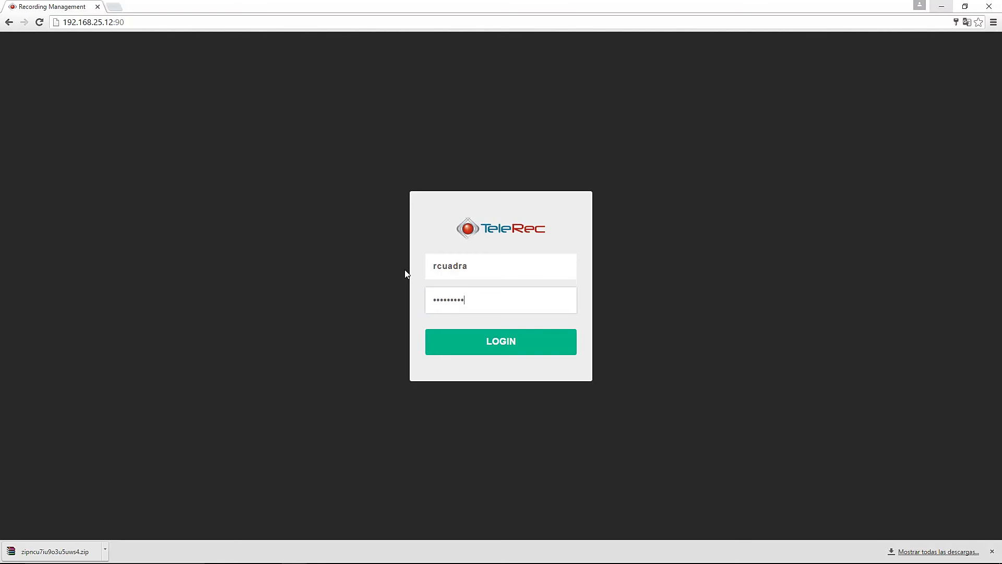
{"action": "left_click", "coordinate": [524, 349]}
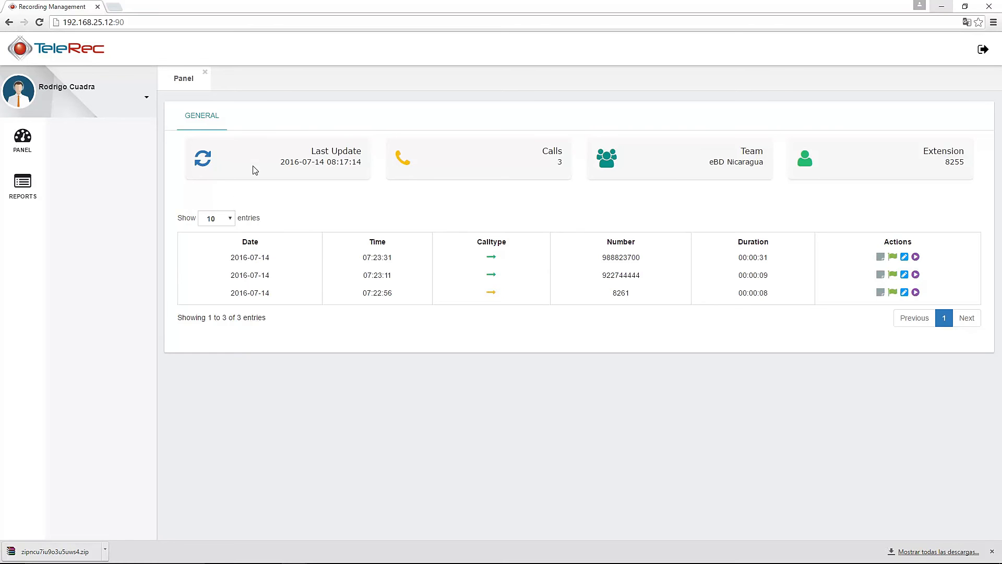
Refresh the agent's panel statistics and view the first call's notes
{"action": "left_click", "coordinate": [205, 165]}
{"action": "left_click", "coordinate": [880, 257]}
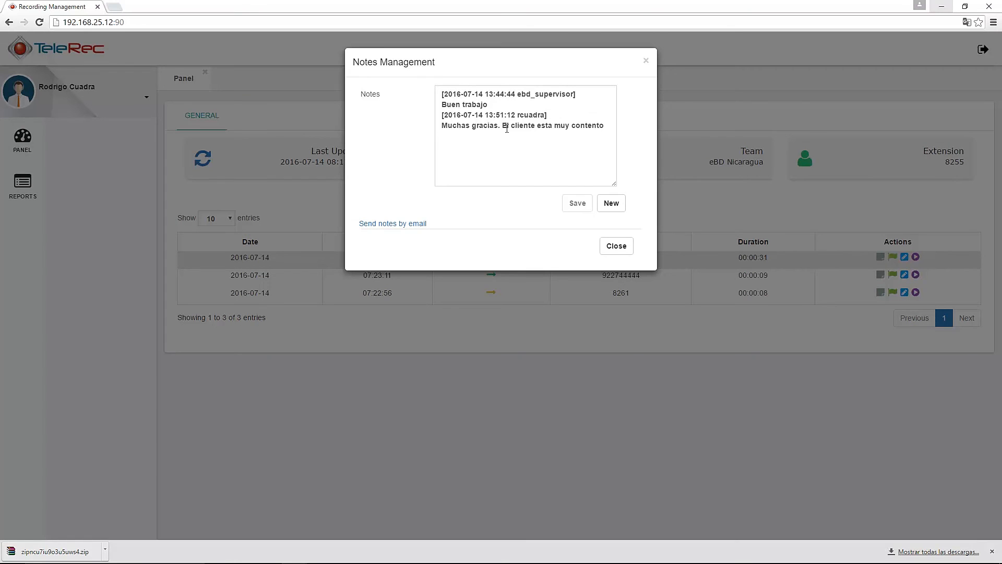
{"action": "left_click", "coordinate": [617, 246]}
Review the first call's flags and reference number, closing both without changes
{"action": "left_click", "coordinate": [893, 257]}
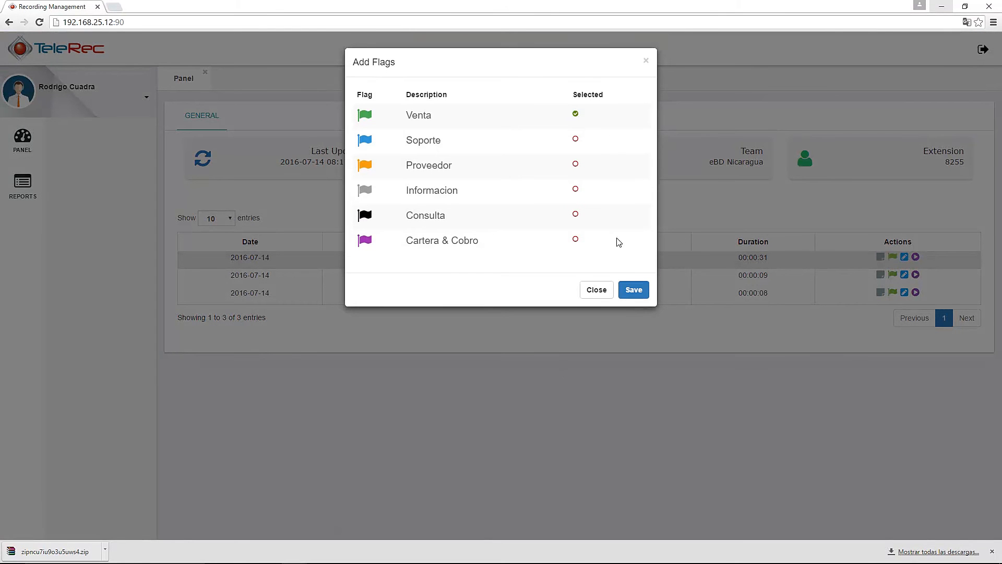
{"action": "left_click", "coordinate": [598, 290]}
{"action": "left_click", "coordinate": [905, 257]}
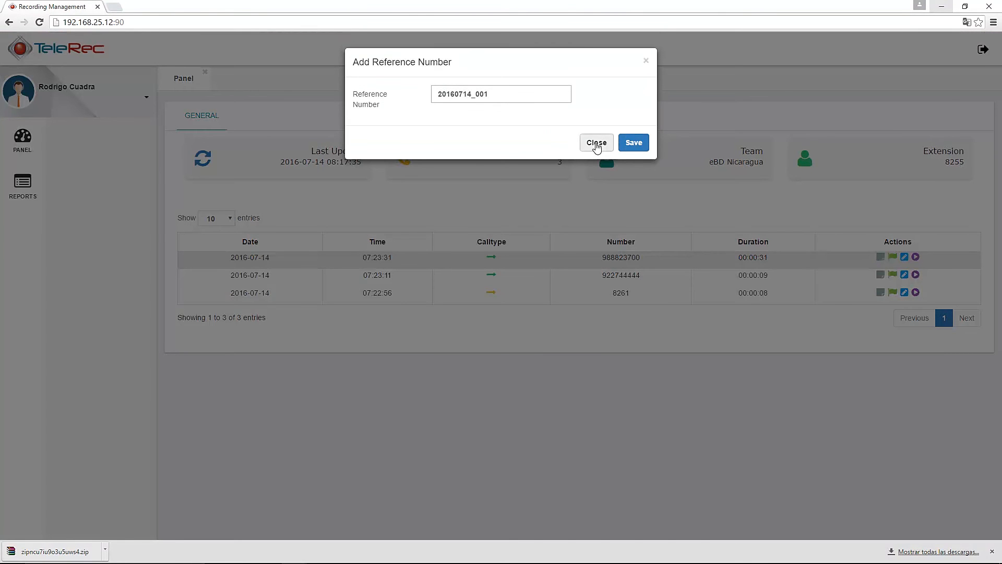
{"action": "left_click", "coordinate": [598, 145]}
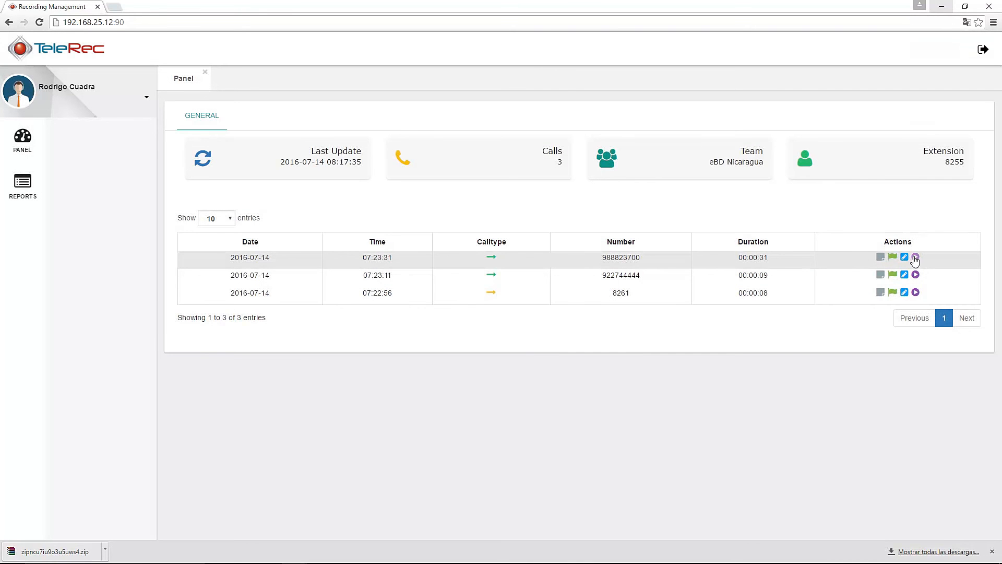
{"action": "left_click", "coordinate": [916, 257]}
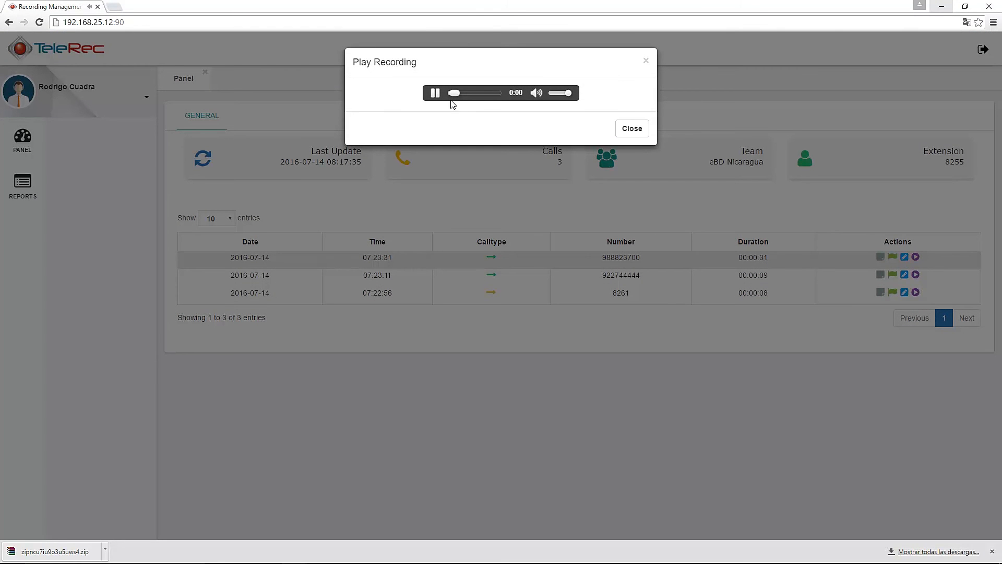
{"action": "left_click", "coordinate": [436, 94]}
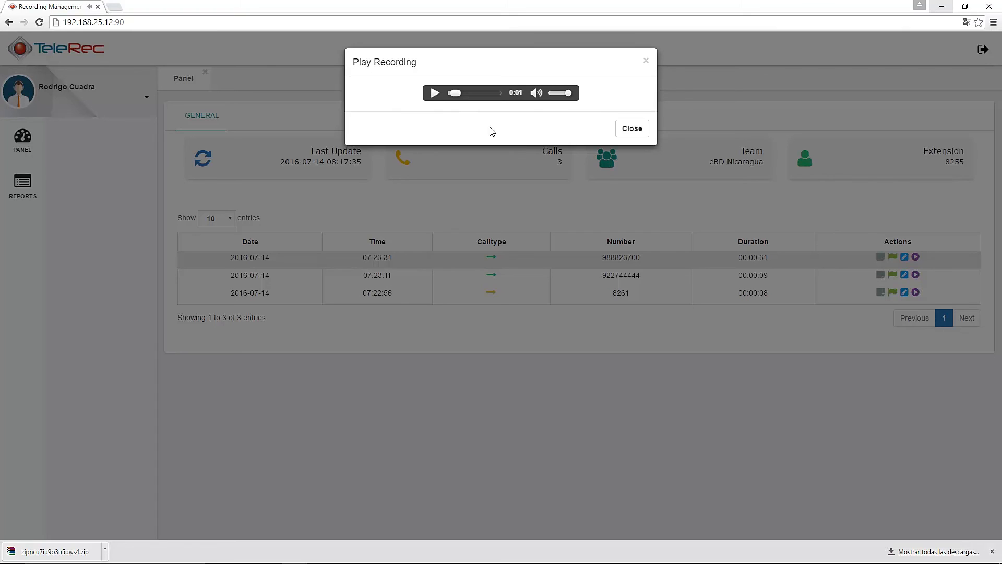
{"action": "left_click", "coordinate": [633, 129]}
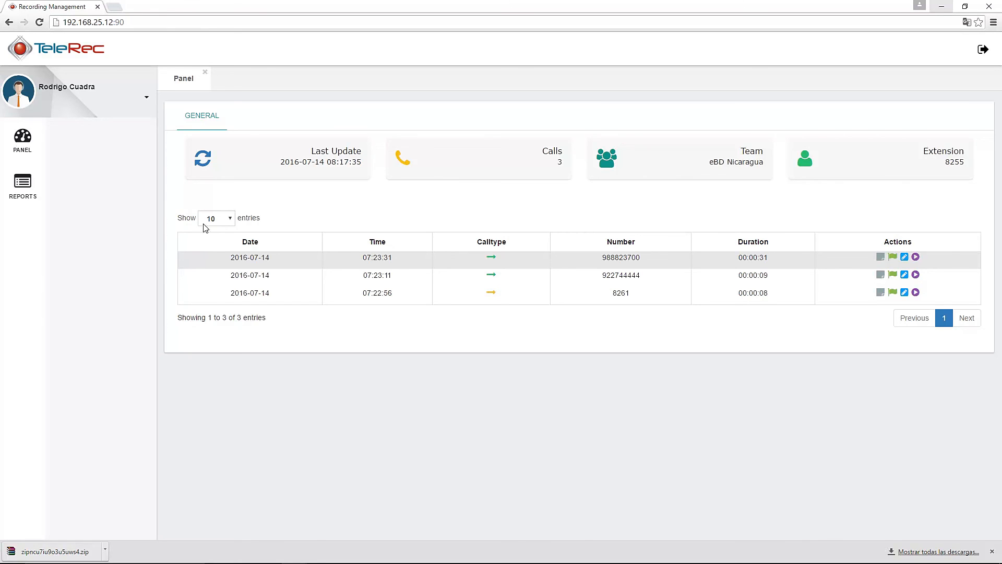
Search the 1–14 July 2016 calls for notes containing 'contento'
{"action": "left_click", "coordinate": [31, 188]}
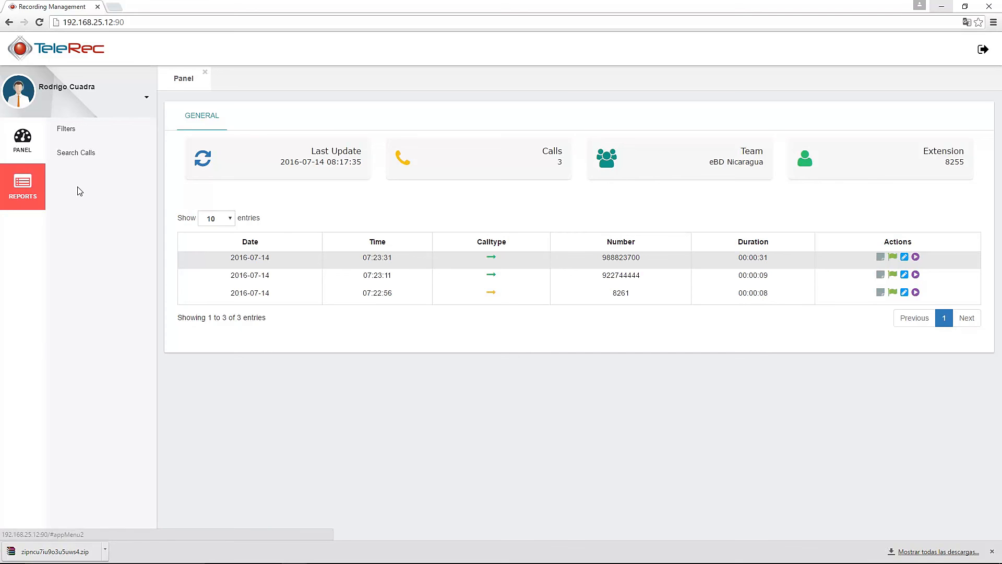
{"action": "left_click", "coordinate": [73, 132]}
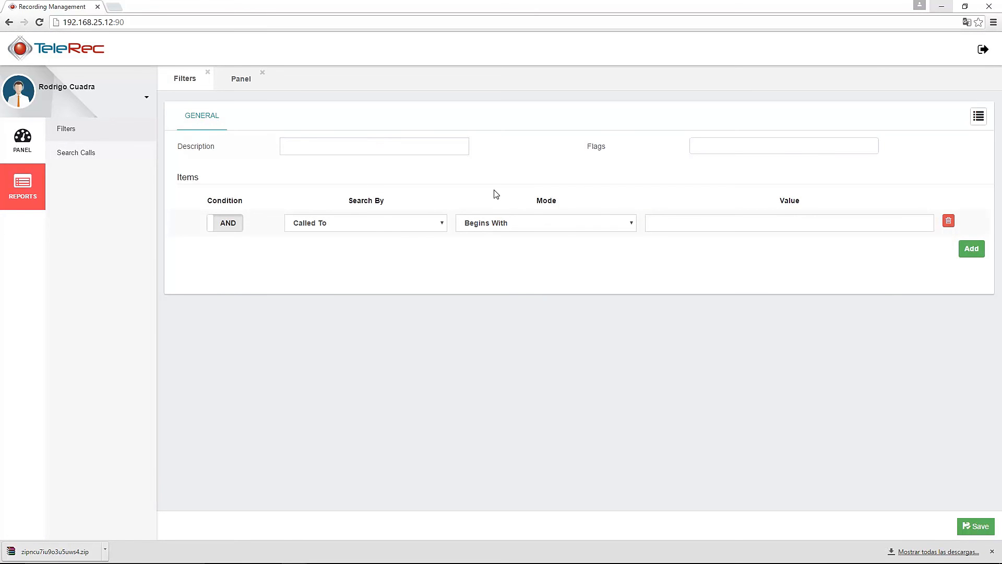
{"action": "left_click", "coordinate": [81, 154]}
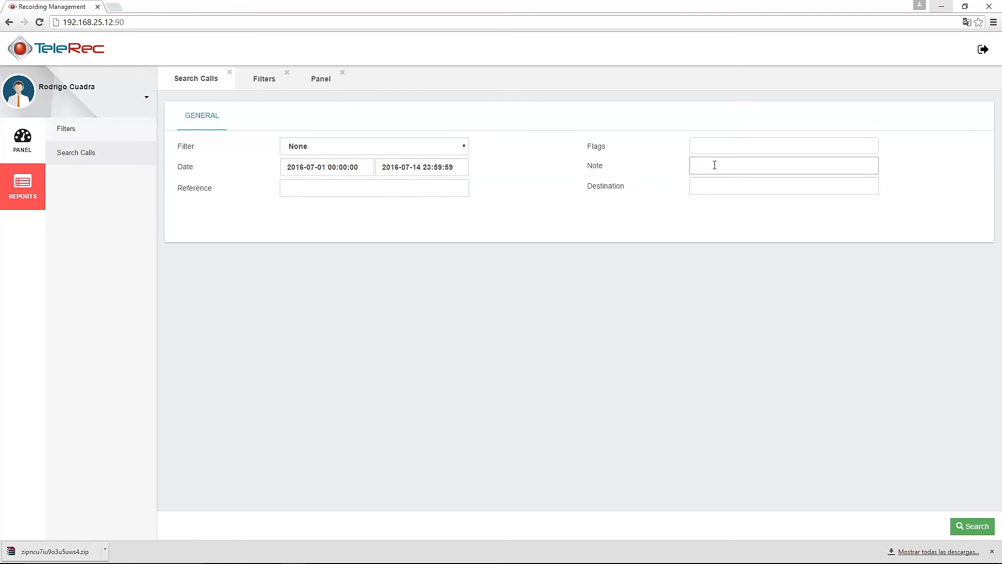
{"action": "type", "text": "contento"}
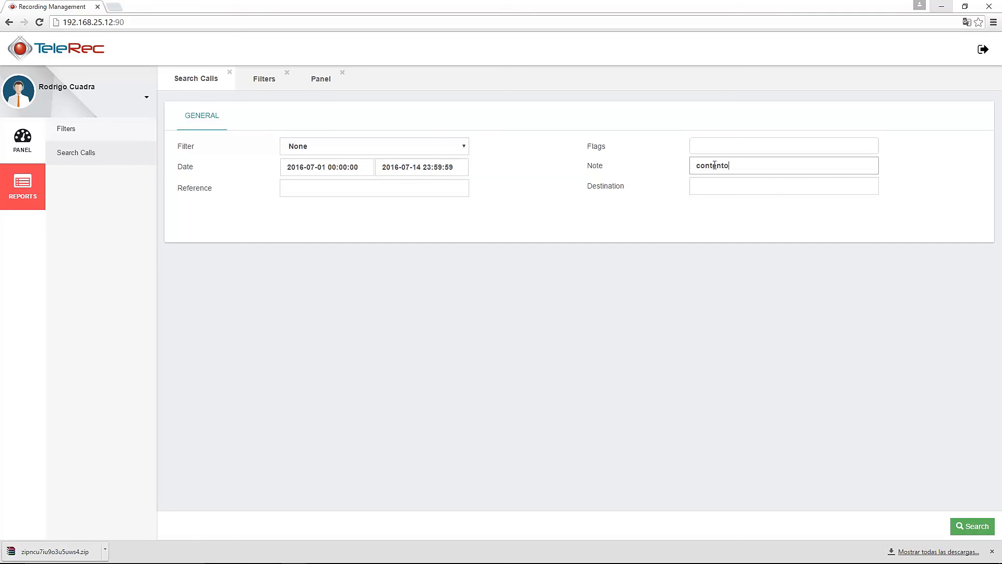
{"action": "left_click", "coordinate": [978, 527]}
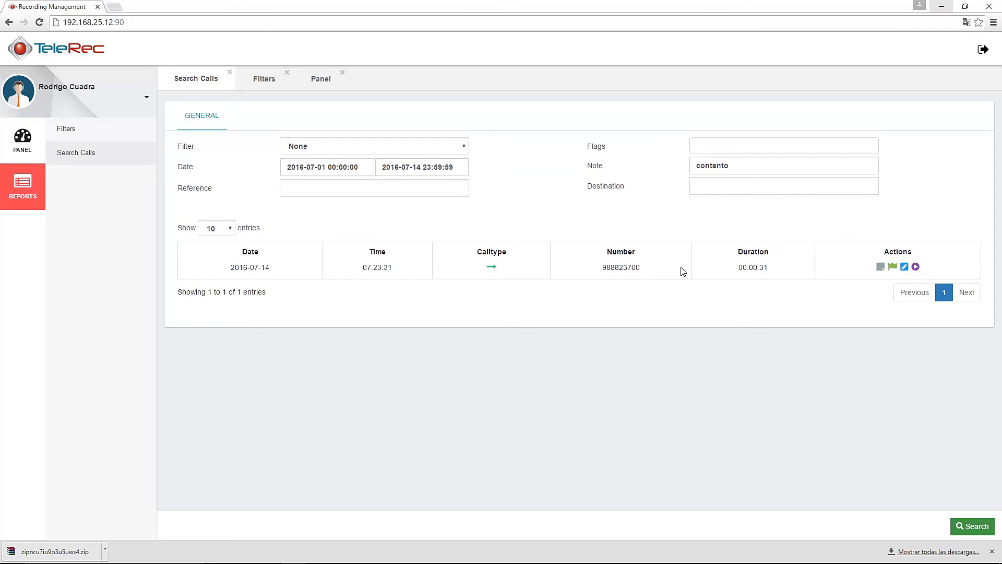
{"action": "left_click", "coordinate": [881, 268]}
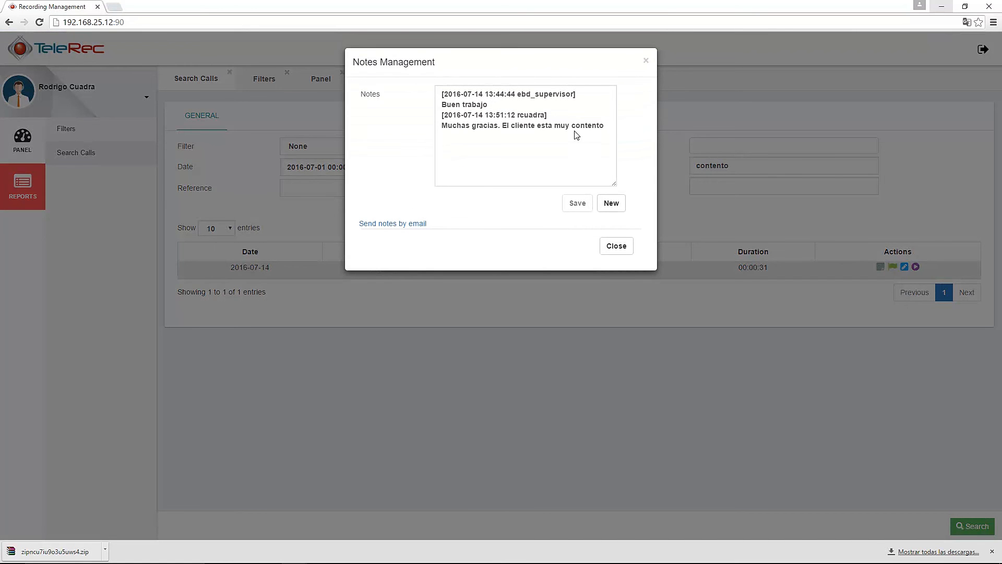
{"action": "left_click_drag", "start_coordinate": [571, 125], "coordinate": [611, 126]}
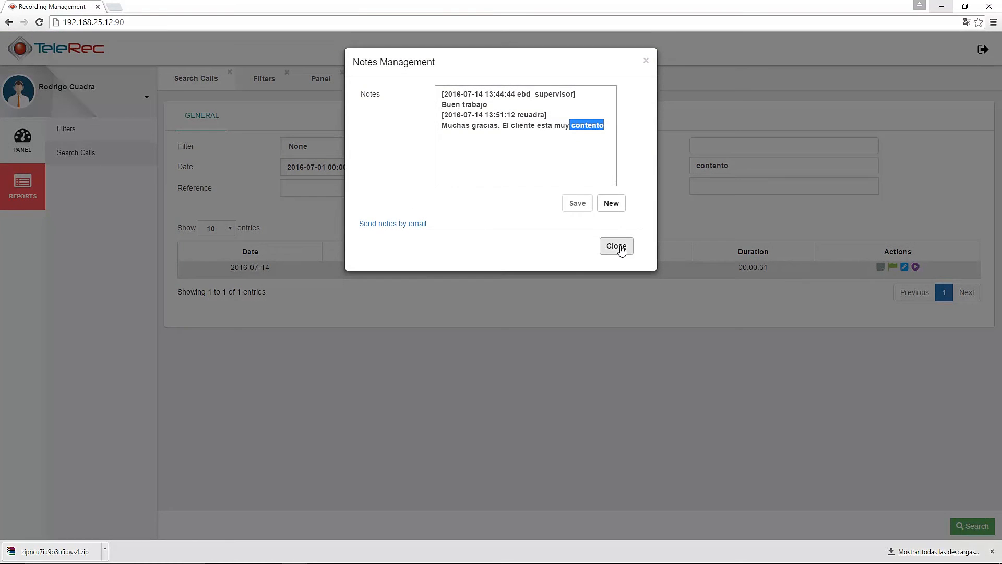
{"action": "left_click", "coordinate": [617, 246]}
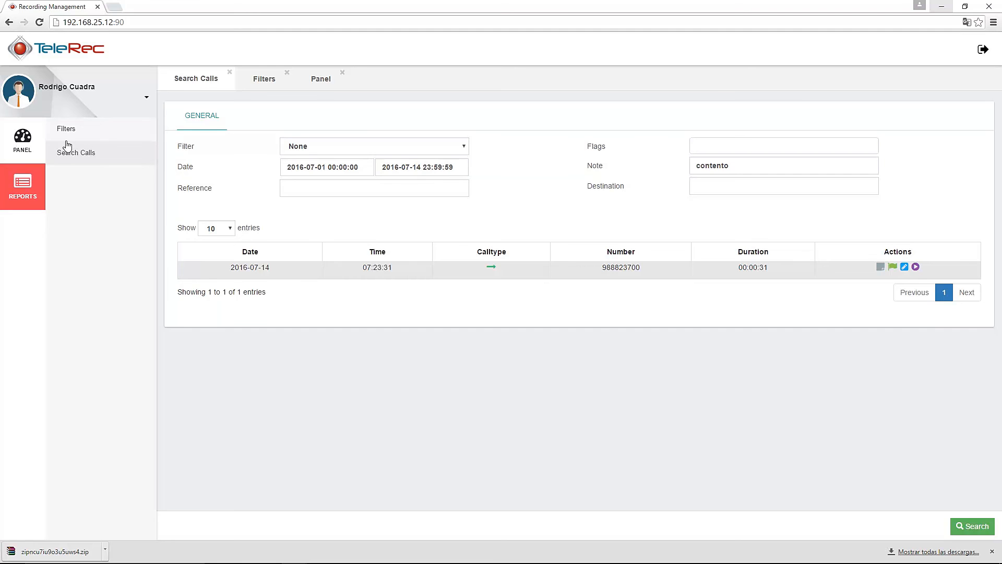
Switch back to the Panel tab listing the agent's three 2016-07-14 calls
{"action": "left_click", "coordinate": [319, 79]}
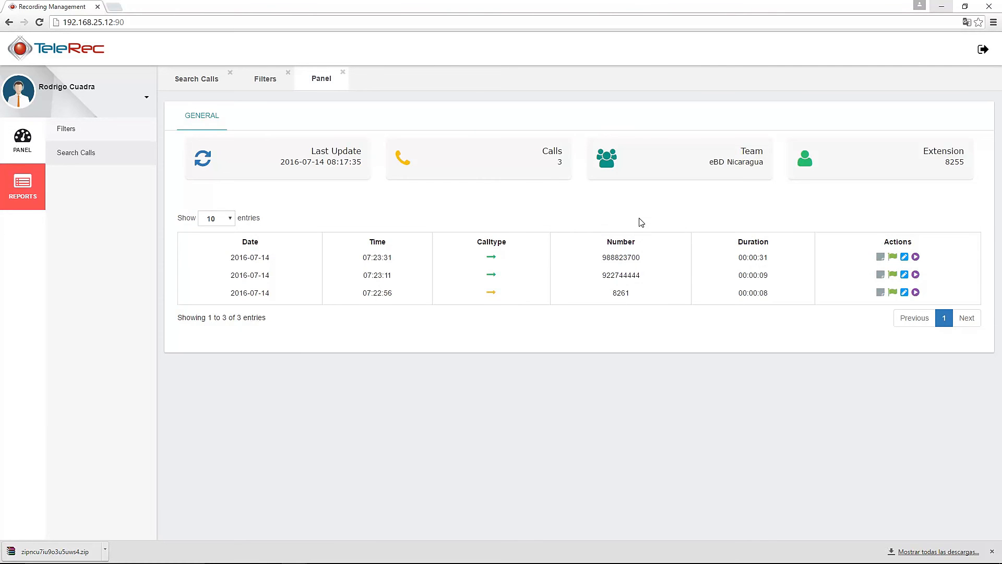